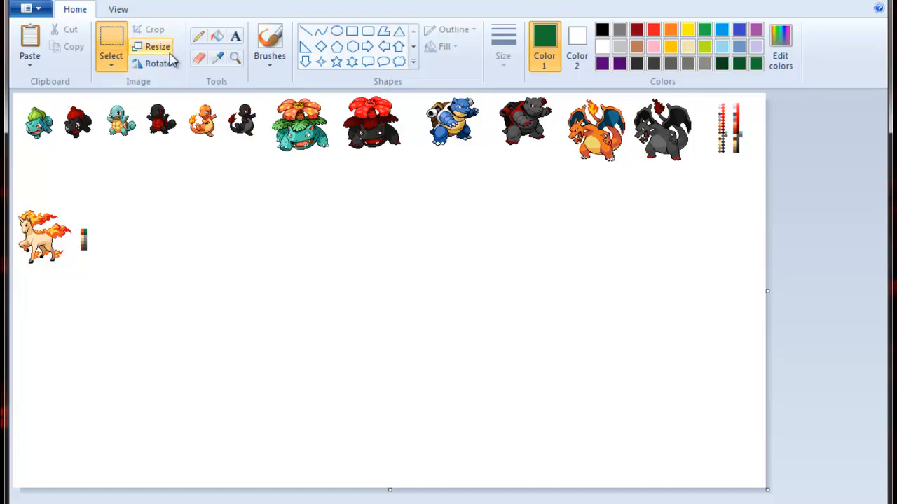
Examine the original and recoloured starter sprites up close, along with their paired colour-matching palettes
left_click(236, 59)
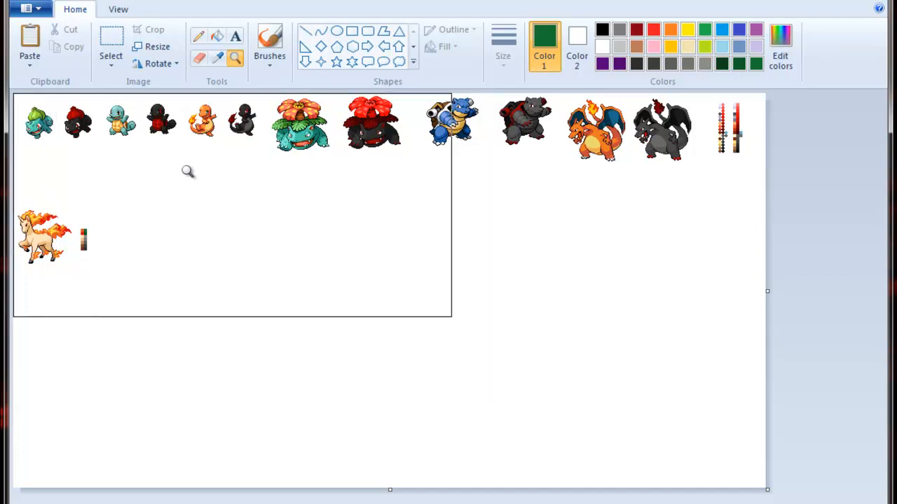
left_click(40, 132)
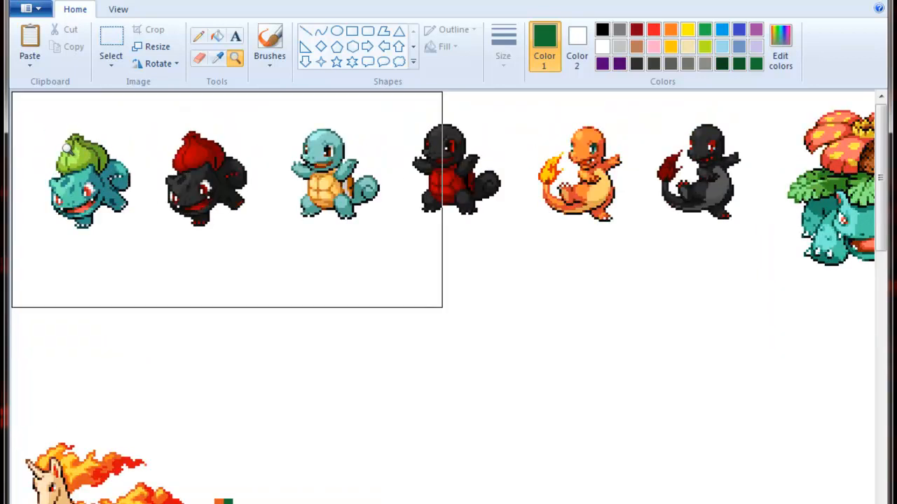
left_click(54, 134)
left_click(68, 149)
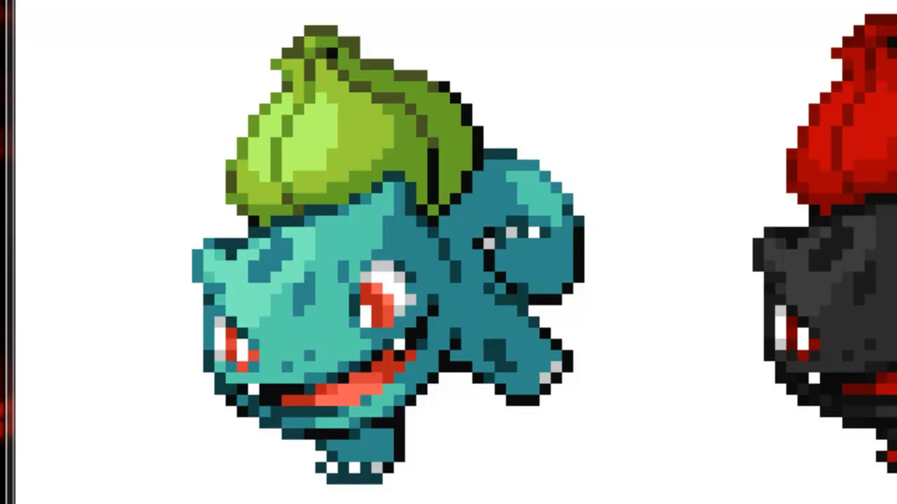
scroll(448, 252, "right", 5)
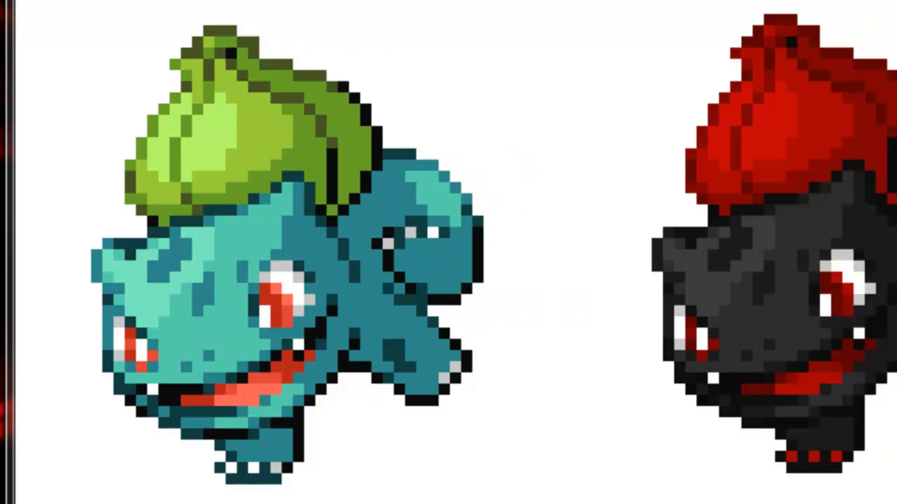
scroll(449, 253, "right", 10)
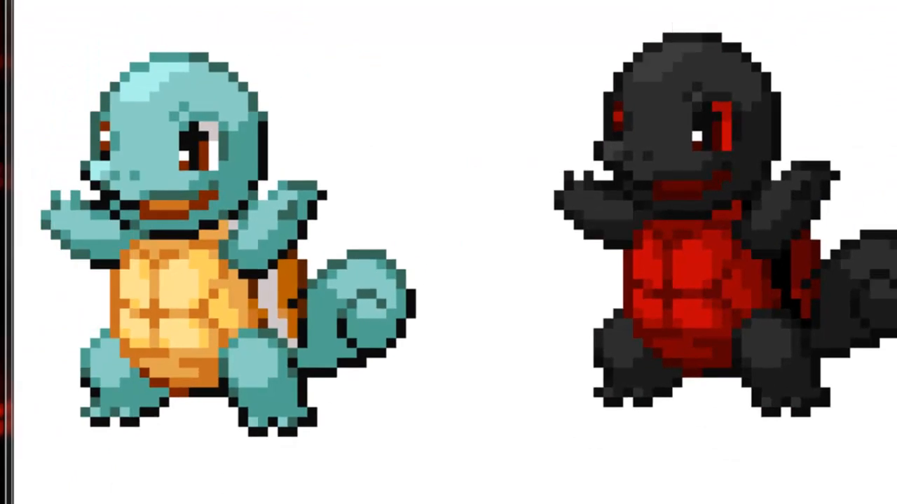
scroll(449, 294, "right", 2)
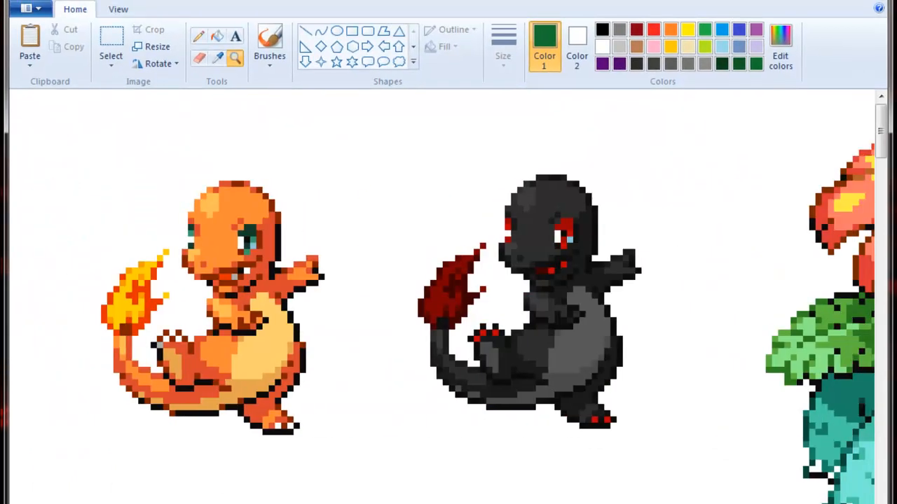
scroll(448, 308, "right", 20)
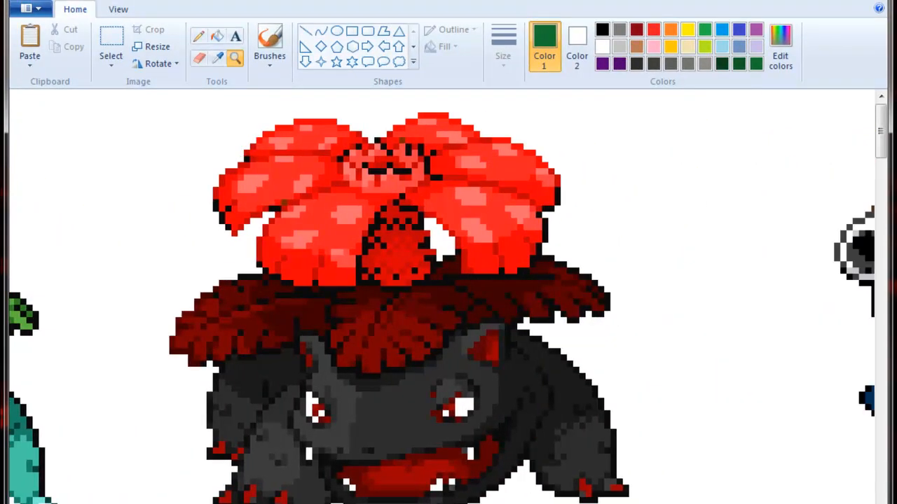
scroll(449, 308, "right", 20)
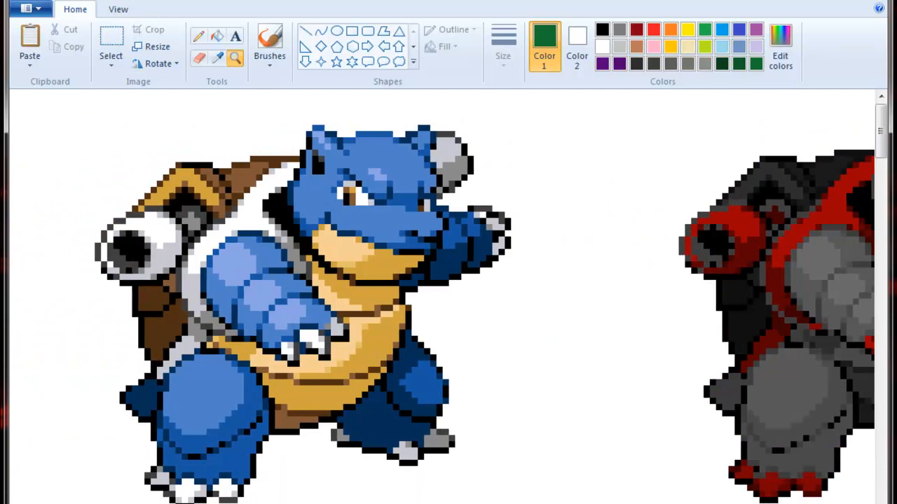
scroll(448, 308, "right", 1)
scroll(811, 417, "right", 20)
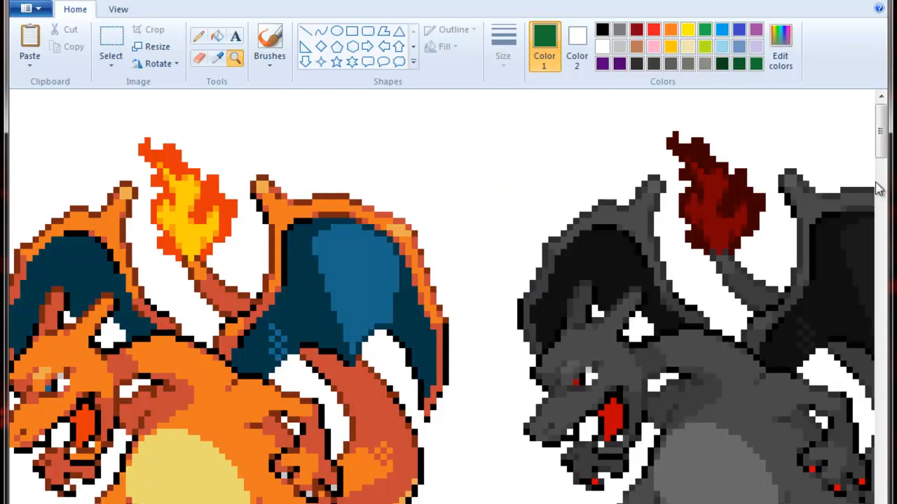
mouse_move(882, 144)
left_mouse_down()
mouse_move(889, 163)
mouse_move(884, 144)
left_mouse_up()
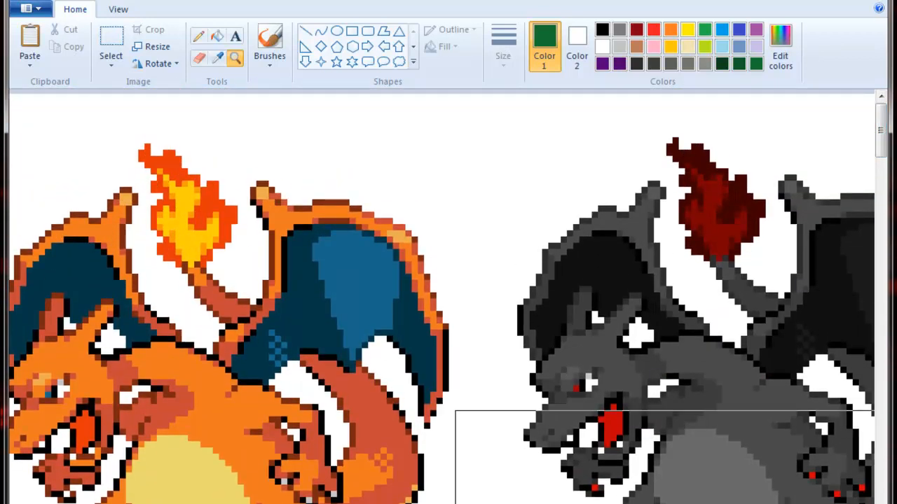
scroll(631, 455, "right", 20)
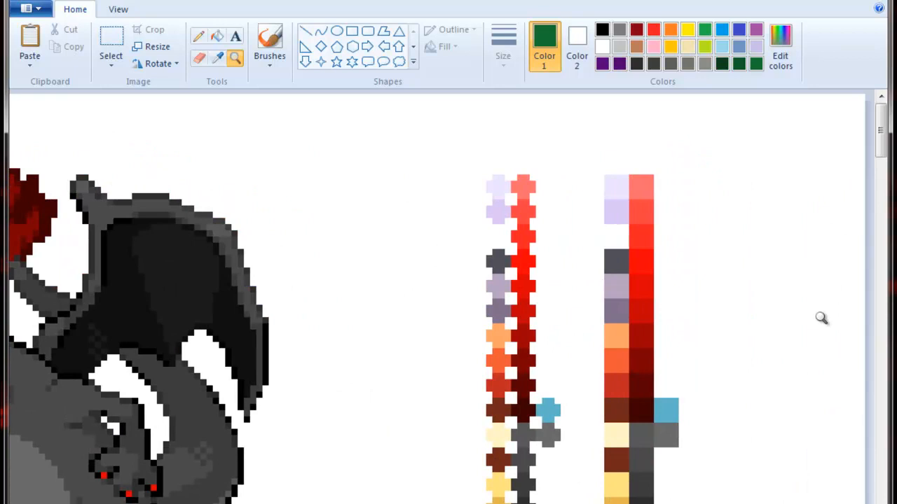
mouse_move(883, 144)
left_mouse_down()
mouse_move(880, 154)
mouse_move(881, 137)
left_mouse_up()
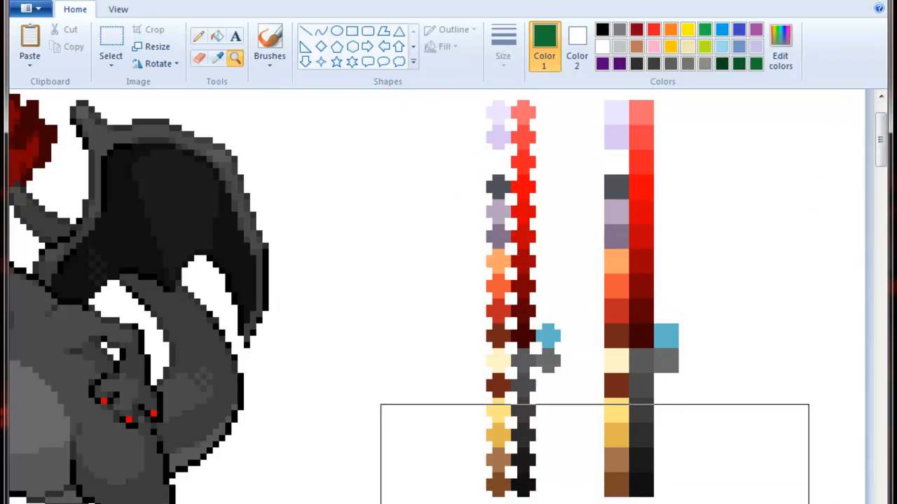
Sample the light orange from the mane flames of the fire-horse sprite as the drawing colour
left_click(279, 502)
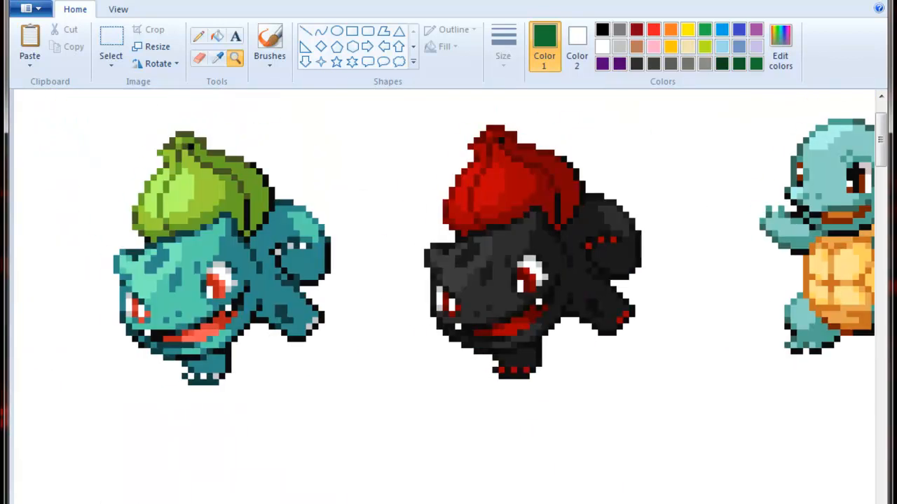
left_click_drag(880, 151, 881, 251)
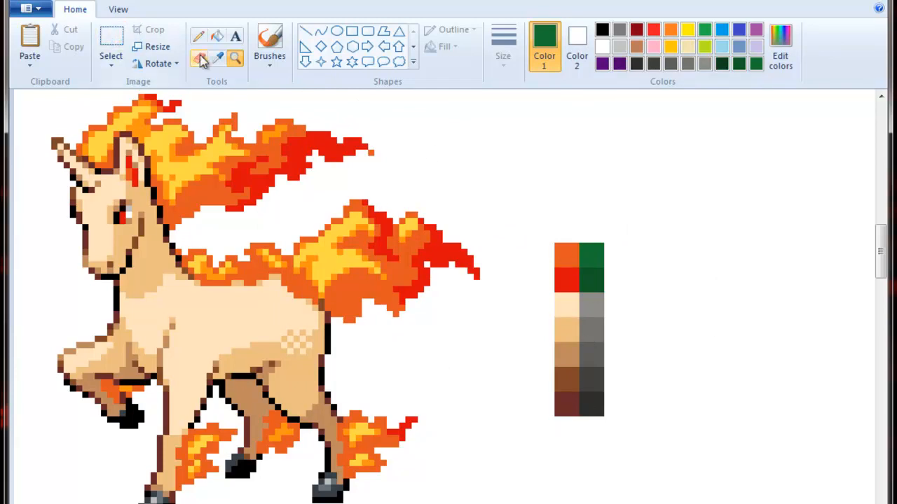
left_click(221, 59)
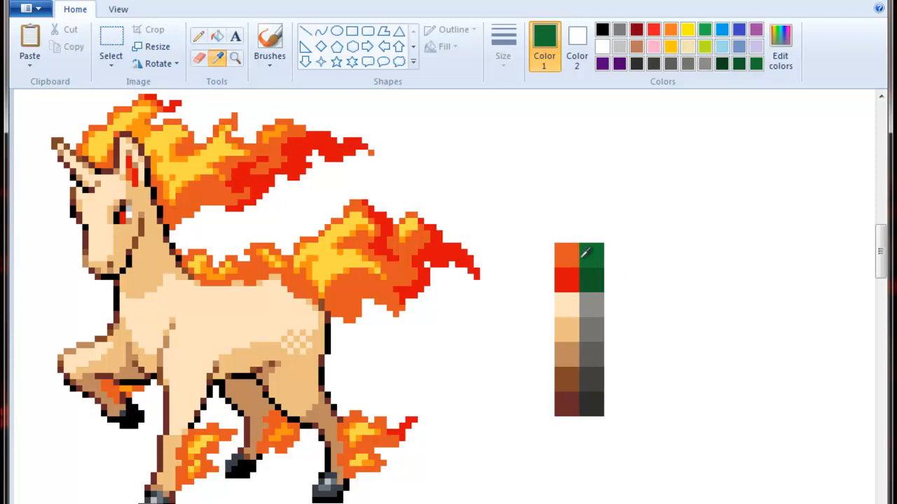
left_click(220, 168)
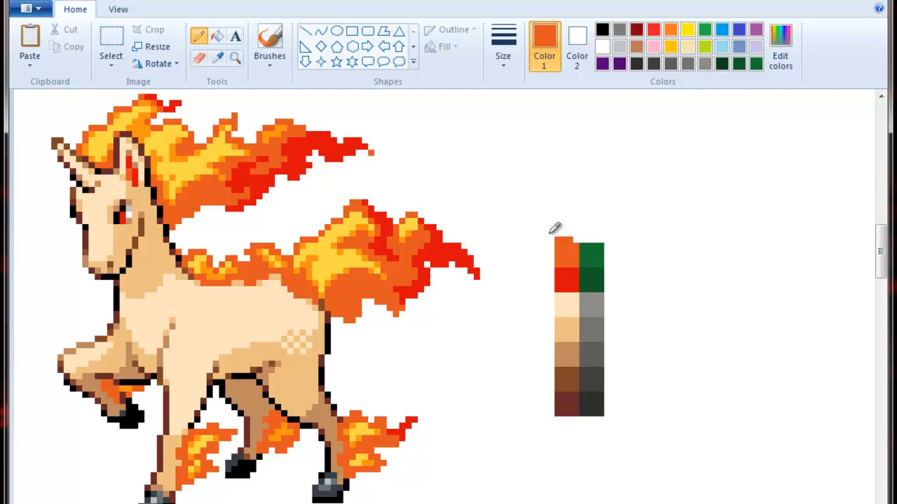
left_click(217, 57)
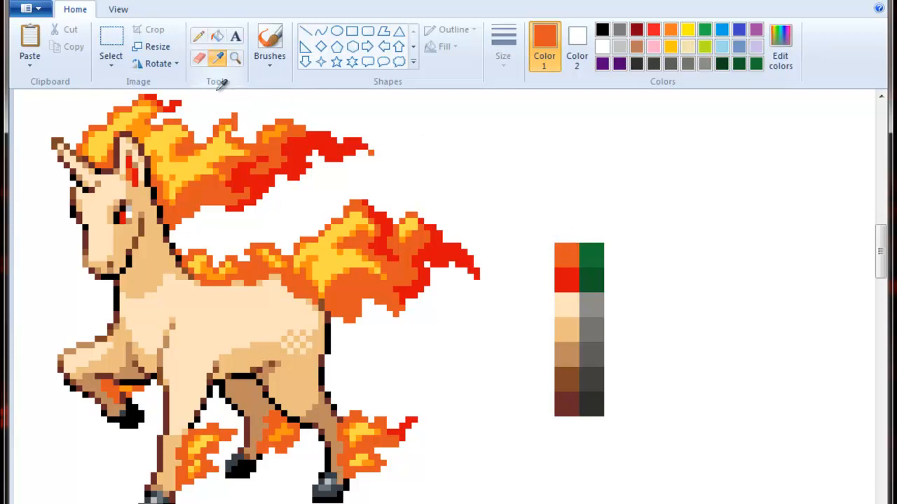
left_click(177, 149)
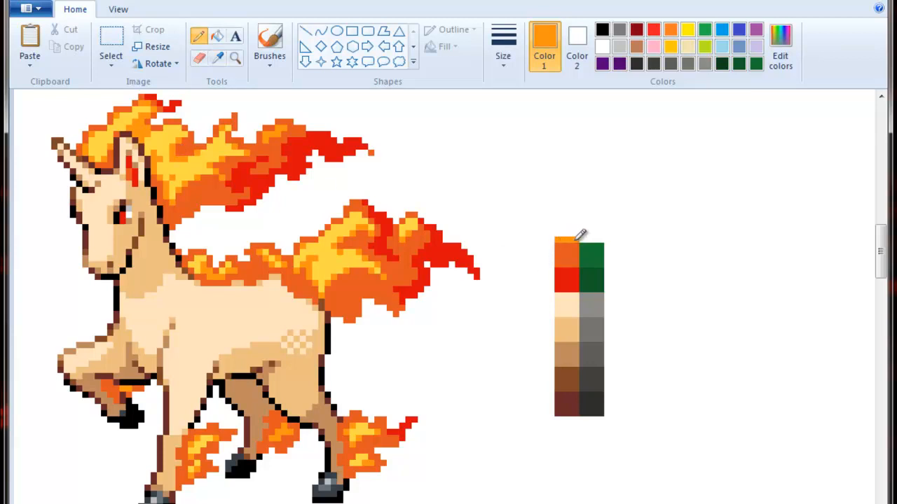
mouse_move(579, 231)
left_mouse_down()
mouse_move(582, 216)
mouse_move(563, 218)
mouse_move(566, 228)
left_mouse_up()
left_click(564, 226)
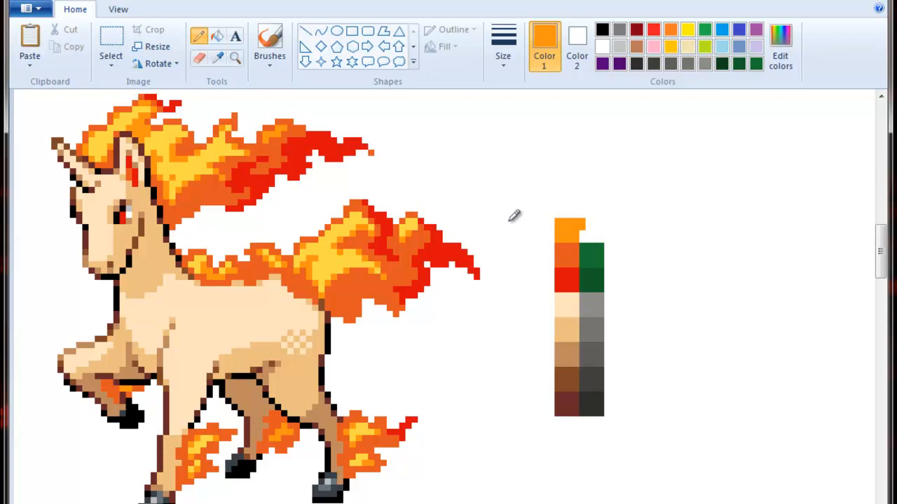
key("ctrl+z")
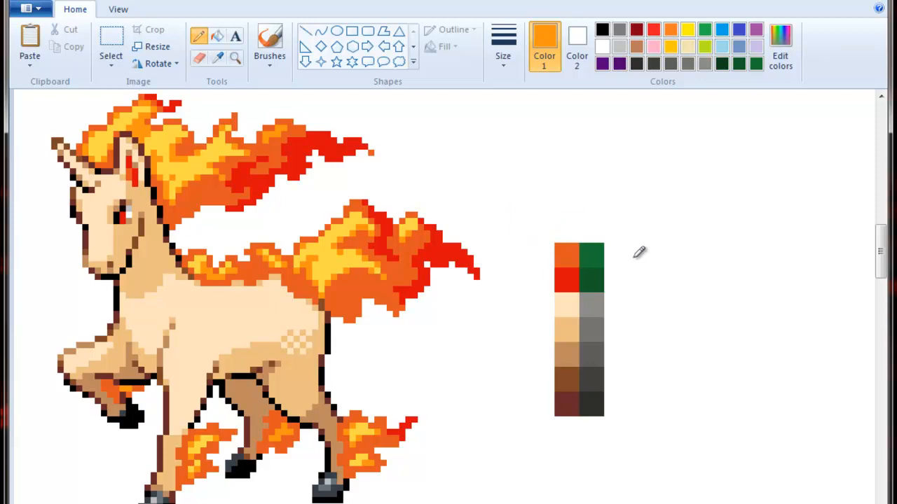
Paint a light orange swatch above the horse palette's original colours, and stack a yellow swatch sampled from the flames above it
mouse_move(566, 238)
left_mouse_down()
mouse_move(577, 226)
mouse_move(562, 224)
mouse_move(569, 229)
left_mouse_up()
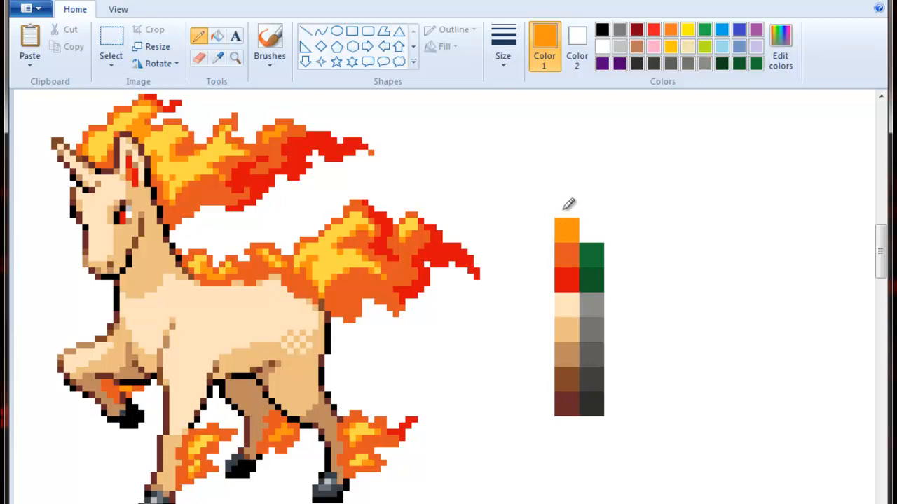
left_click(223, 60)
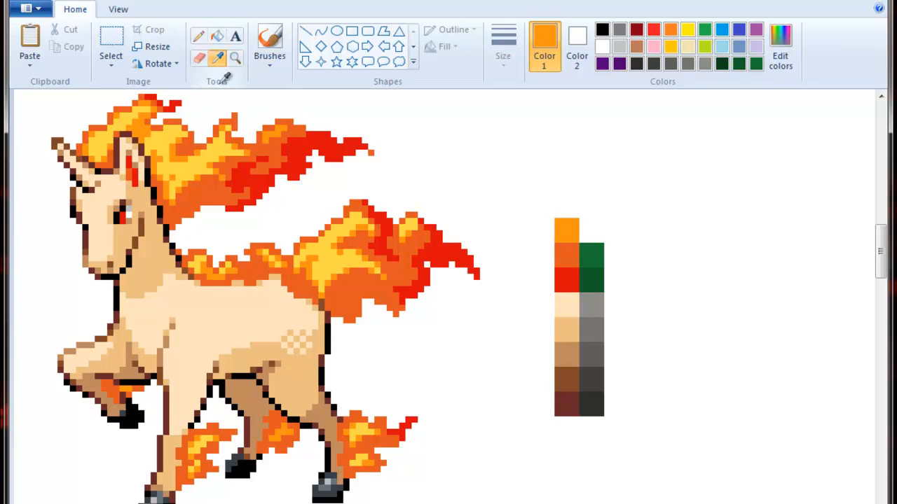
left_click(221, 149)
mouse_move(561, 212)
left_mouse_down()
mouse_move(573, 212)
mouse_move(576, 200)
mouse_move(577, 189)
mouse_move(563, 201)
mouse_move(565, 192)
left_mouse_up()
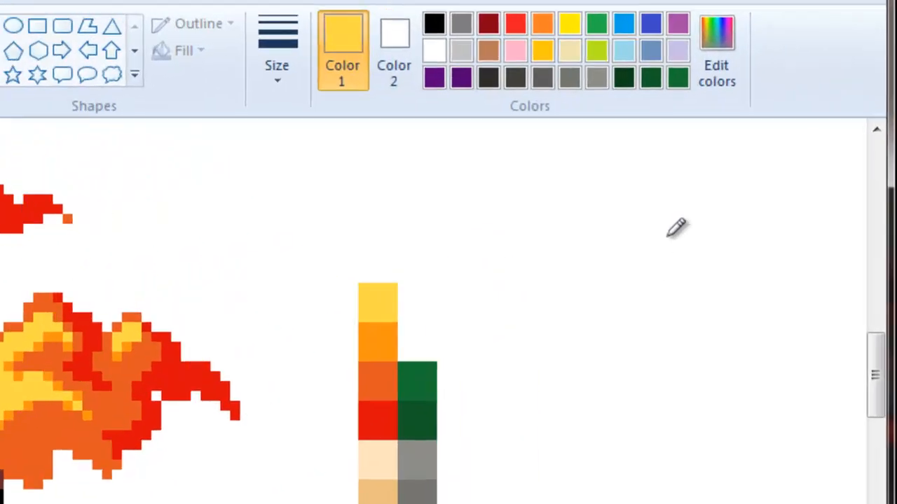
Mix a lighter shade of the lightest custom green and paint it as a swatch beside the light orange one
left_click(658, 86)
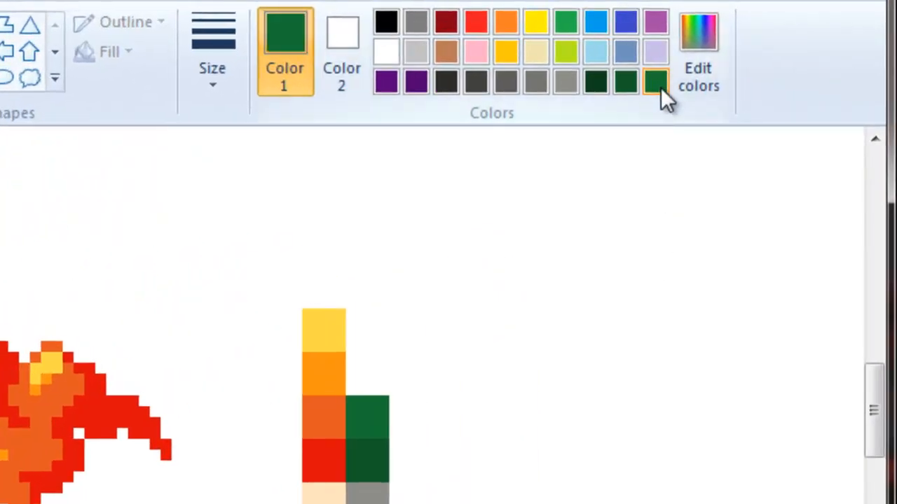
left_click(700, 37)
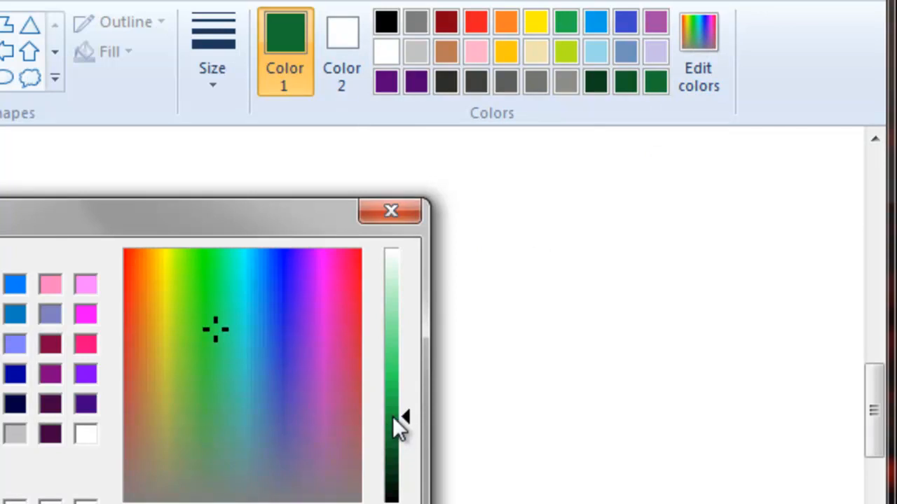
key("Return")
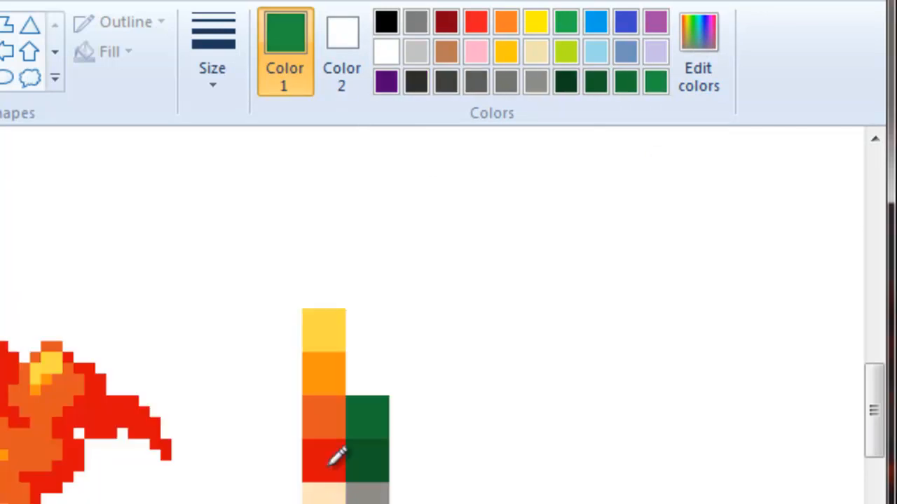
left_click(350, 363)
mouse_move(352, 370)
left_mouse_down()
mouse_move(355, 381)
mouse_move(381, 388)
mouse_move(387, 360)
mouse_move(369, 352)
mouse_move(369, 373)
left_mouse_up()
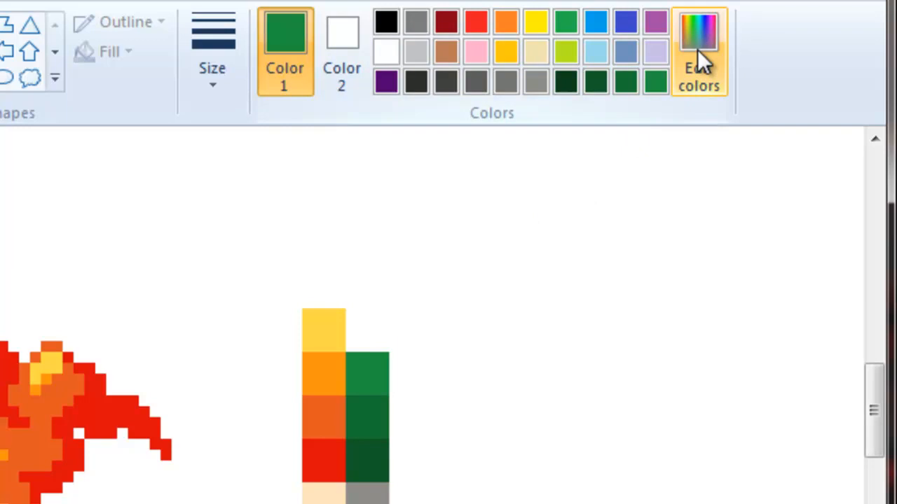
Mix a brighter green with luminosity 101 (RGB 34, 181, 78) and paint its swatch beside the yellow one
left_click(696, 67)
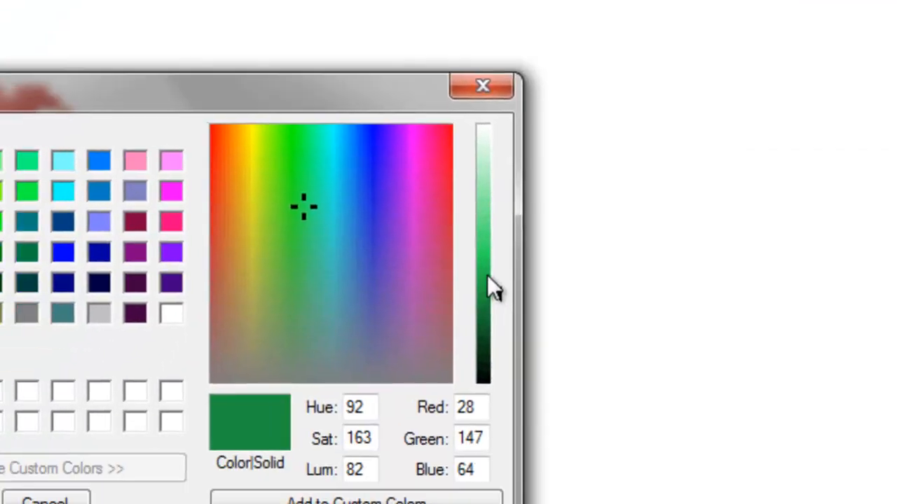
left_click(488, 275)
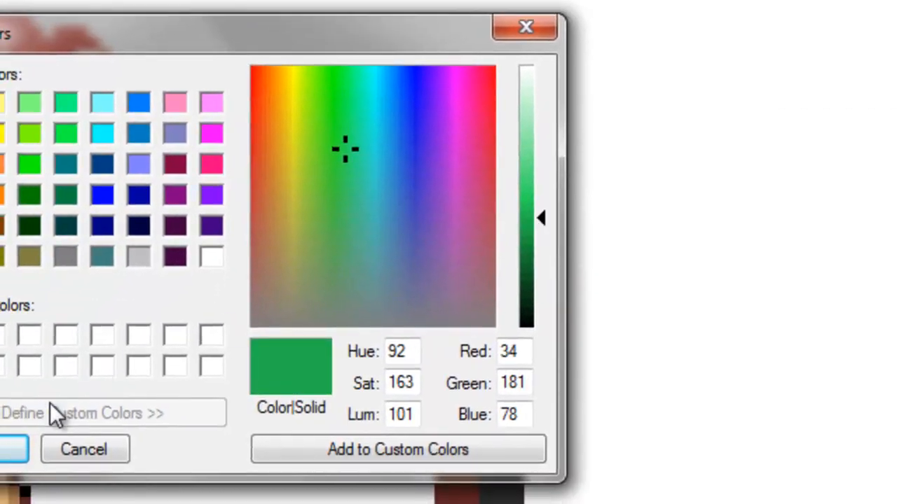
left_click(1, 495)
mouse_move(485, 129)
left_mouse_down()
mouse_move(493, 161)
mouse_move(514, 167)
mouse_move(525, 133)
mouse_move(499, 128)
mouse_move(506, 148)
mouse_move(517, 142)
left_mouse_up()
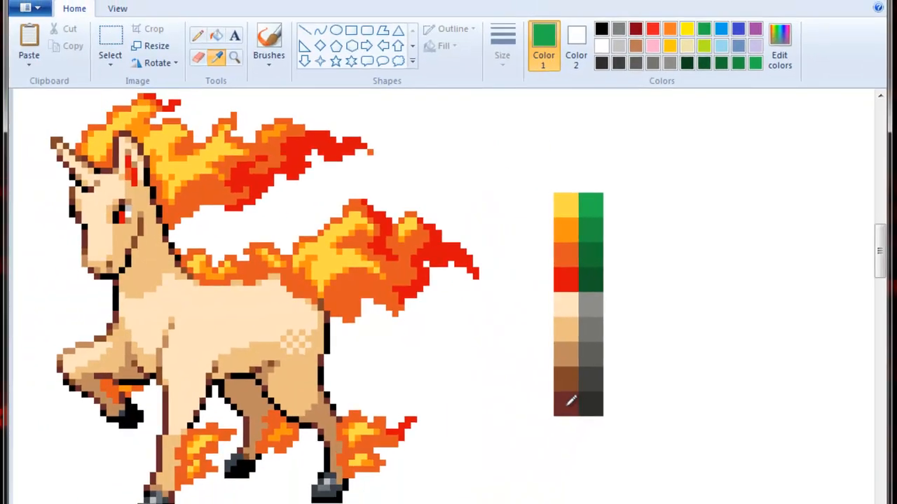
Sample maroon as Color 1 and the darkest grey as Color 2, and replace the palette's maroon swatch with that grey using the Eraser
left_click(469, 500)
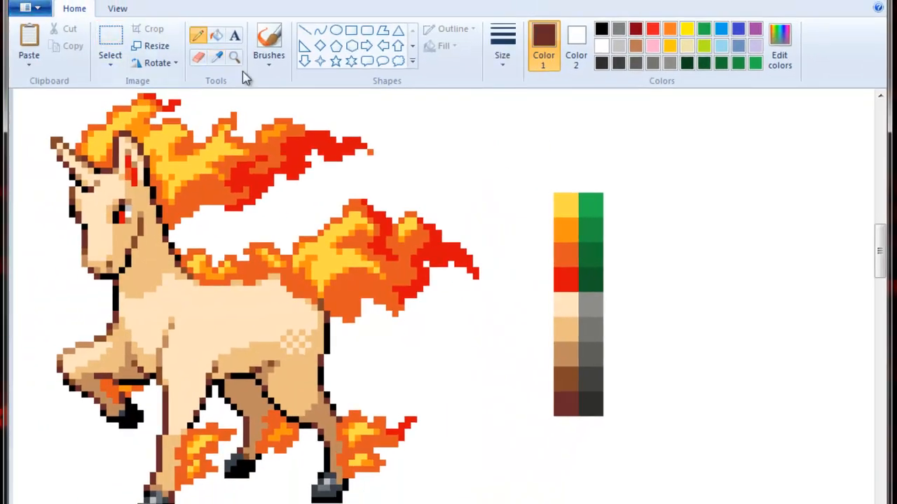
left_click(218, 61)
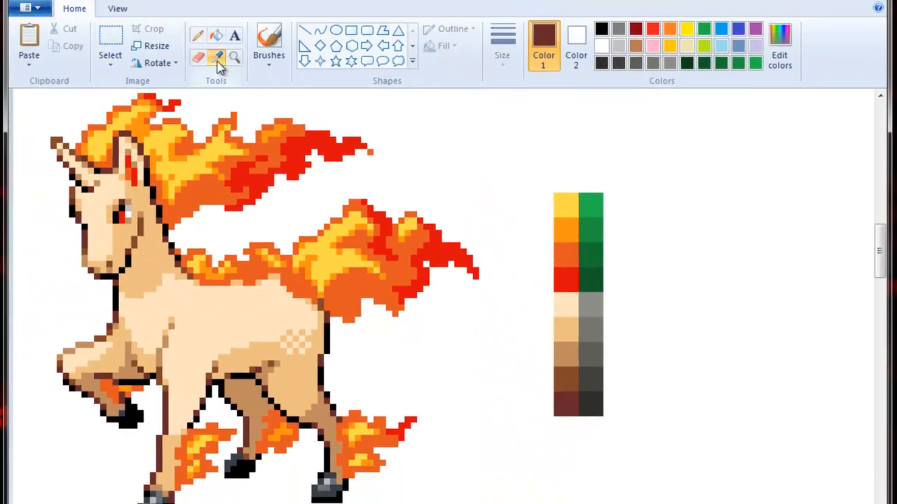
right_click(592, 397)
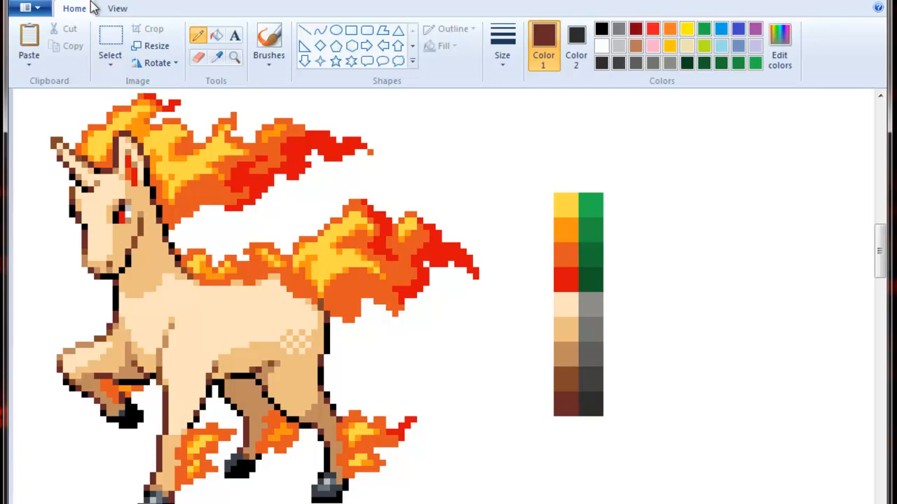
left_click(197, 61)
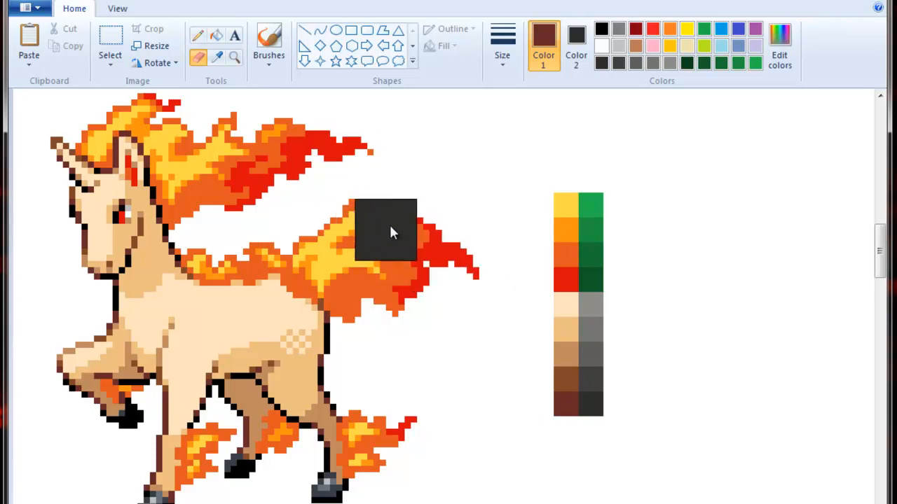
right_click(566, 403)
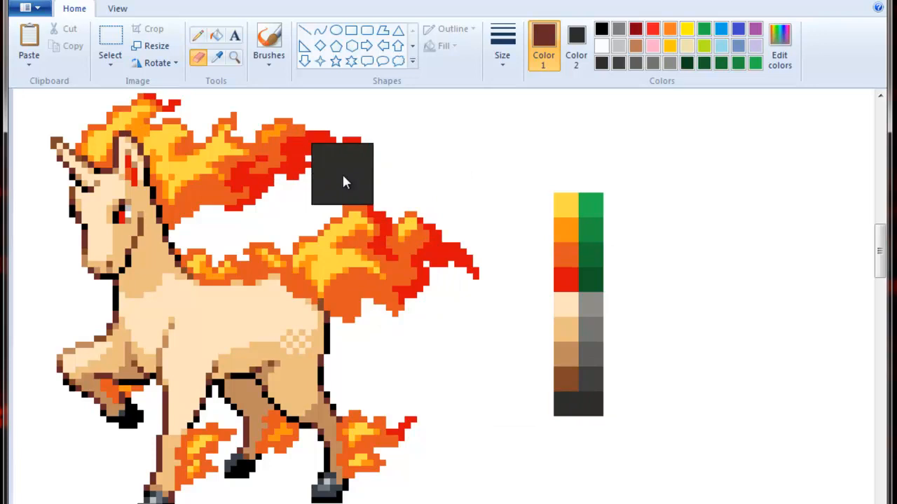
Undo the grey replacement of the palette's maroon swatch, and replace the maroon outline pixels on the horse with the darkest grey
key("ctrl+z")
right_click(566, 404)
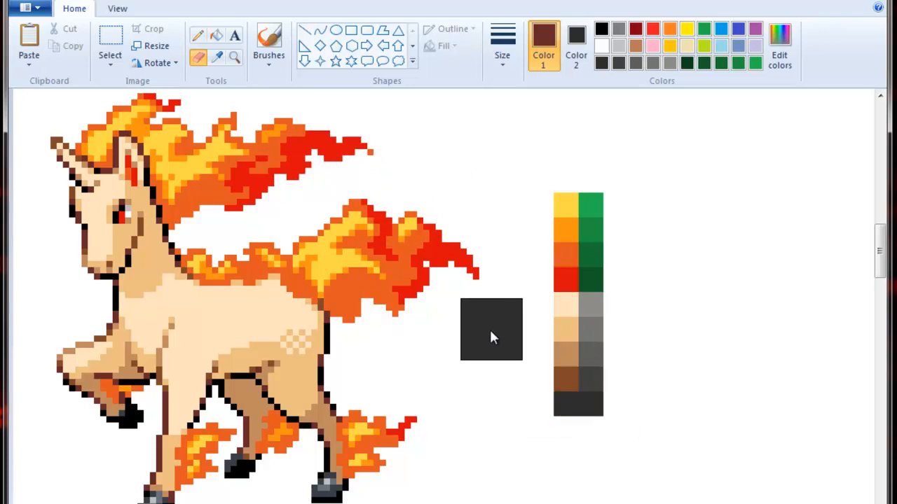
key("ctrl+z")
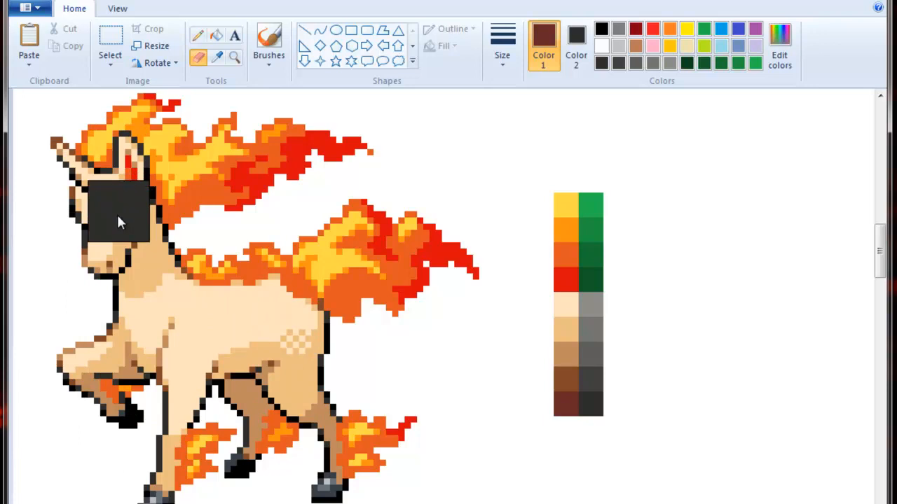
Sample the brown swatch as Color 1 and its matching dark grey as Color 2, and replace the horse's brown pixels with the Eraser
left_click(218, 60)
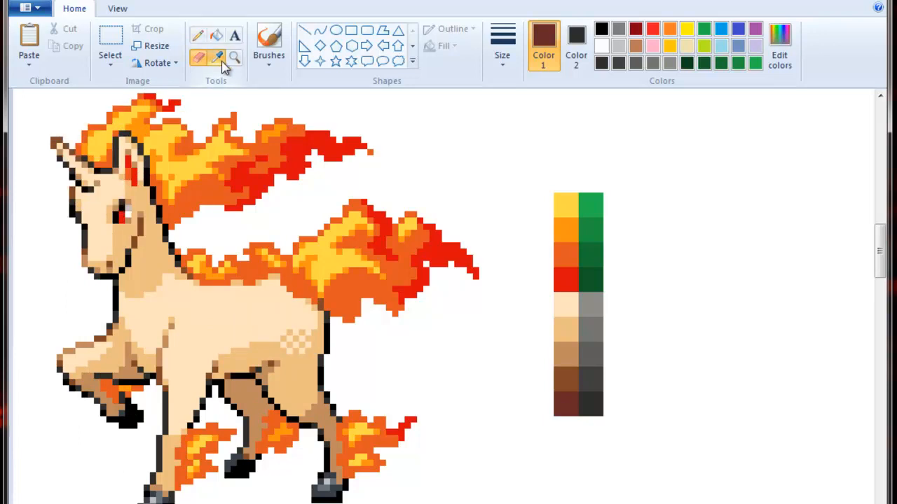
left_click(566, 377)
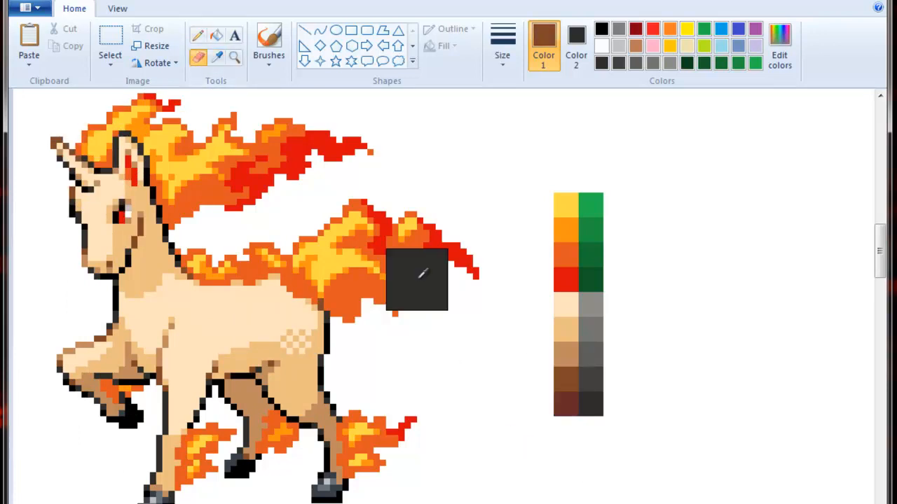
left_click(218, 59)
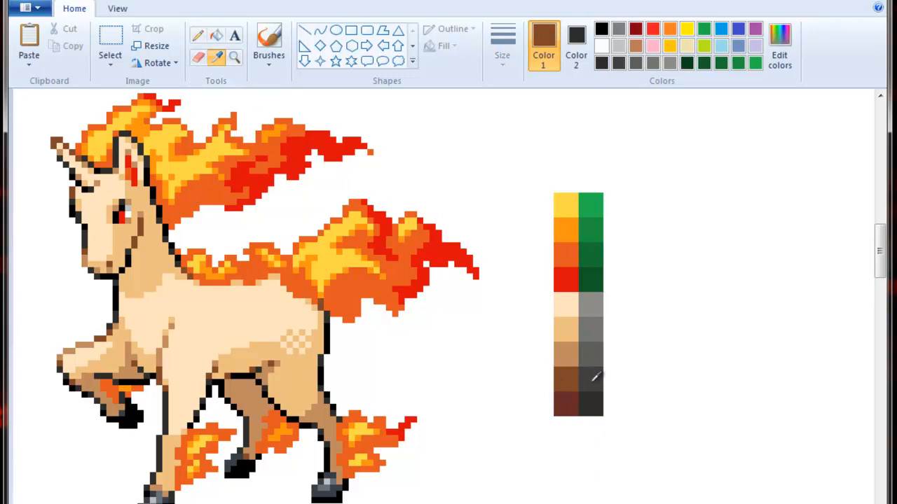
right_click(594, 377)
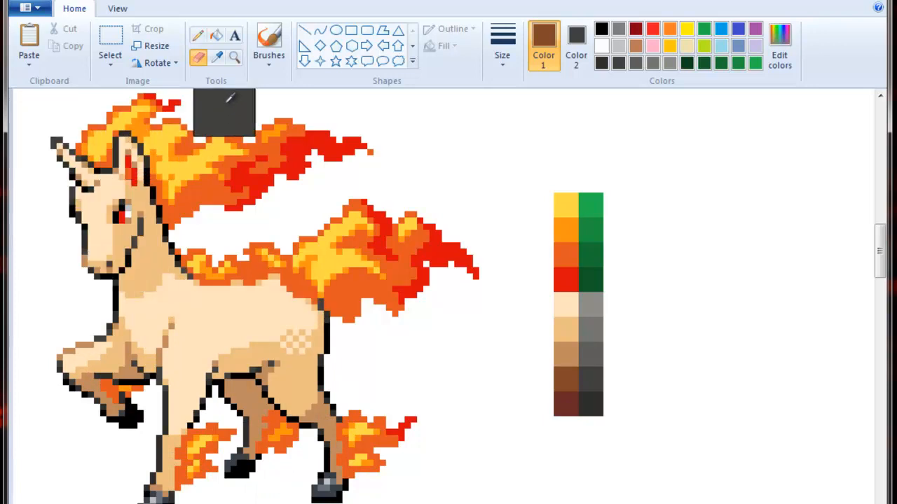
Sample the tan swatch and the medium-dark grey beside it, and replace the tan shading on the horse's body and legs with that grey
left_click(217, 57)
left_click(564, 350)
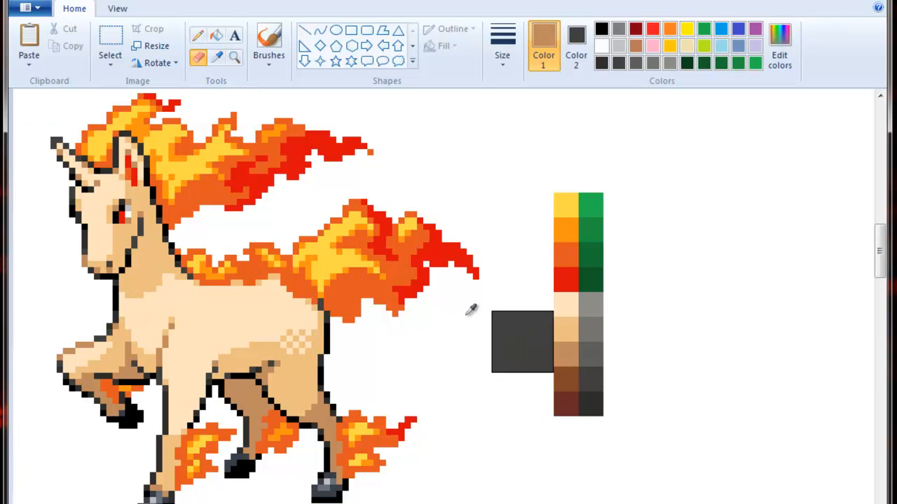
left_click(216, 57)
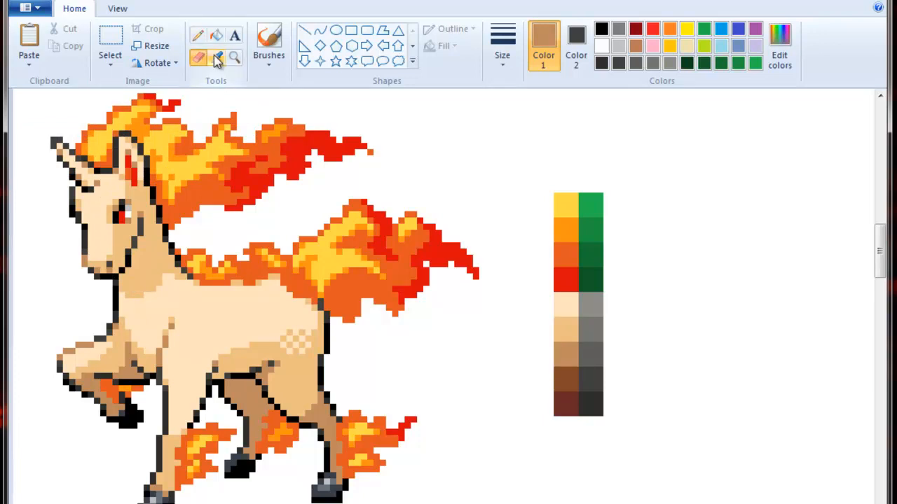
right_click(593, 350)
mouse_move(337, 384)
left_mouse_down()
mouse_move(330, 361)
mouse_move(330, 490)
mouse_move(249, 428)
mouse_move(263, 378)
mouse_move(325, 298)
mouse_move(250, 371)
mouse_move(101, 338)
mouse_move(87, 374)
mouse_move(114, 414)
mouse_move(127, 416)
mouse_move(147, 336)
mouse_move(178, 282)
left_mouse_up()
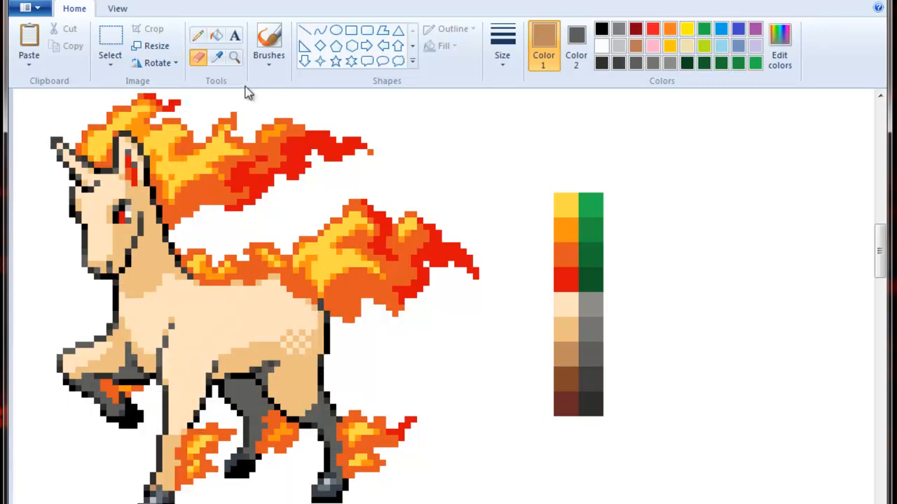
Sample the light tan swatch and the medium grey beside it, and replace the horse's light tan shading with that grey
left_click(217, 58)
left_click(569, 335)
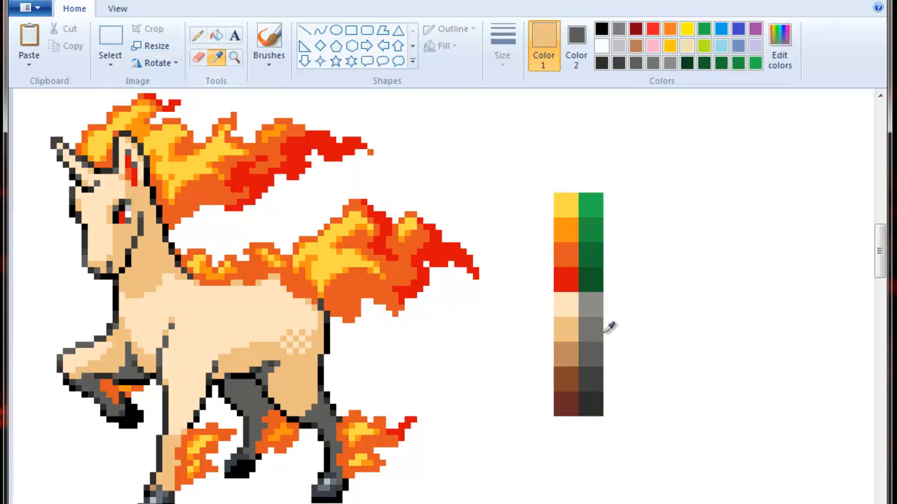
right_click(591, 336)
mouse_move(311, 341)
left_mouse_down()
mouse_move(255, 360)
mouse_move(336, 304)
mouse_move(231, 311)
mouse_move(168, 466)
mouse_move(155, 316)
mouse_move(94, 367)
mouse_move(100, 373)
mouse_move(155, 230)
mouse_move(150, 173)
mouse_move(175, 267)
mouse_move(211, 305)
mouse_move(94, 167)
mouse_move(118, 118)
mouse_move(107, 205)
mouse_move(69, 156)
mouse_move(256, 230)
left_mouse_up()
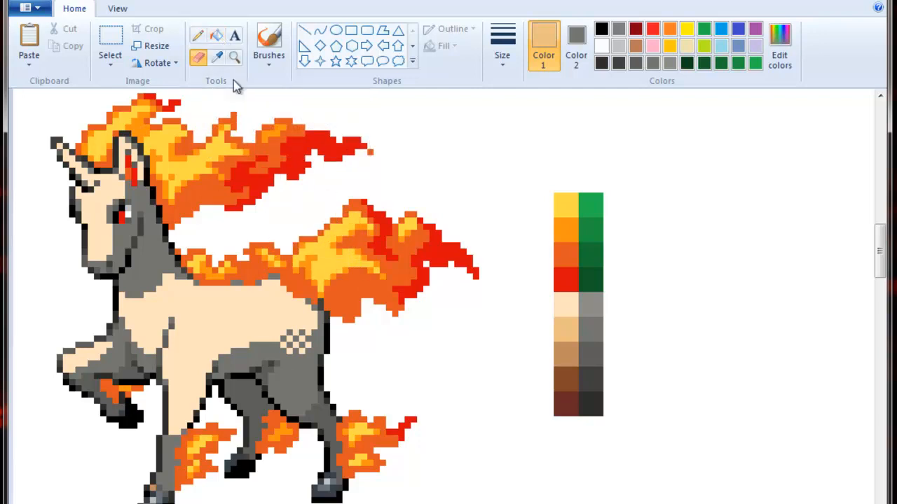
Sample the cream swatch and the lightest grey beside it, and replace all cream areas of the horse's head, body and legs
left_click(216, 57)
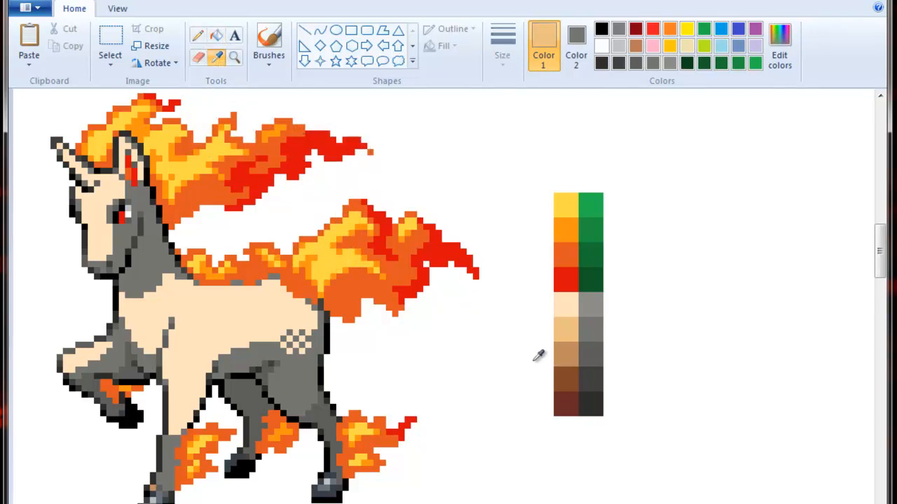
left_click(575, 298)
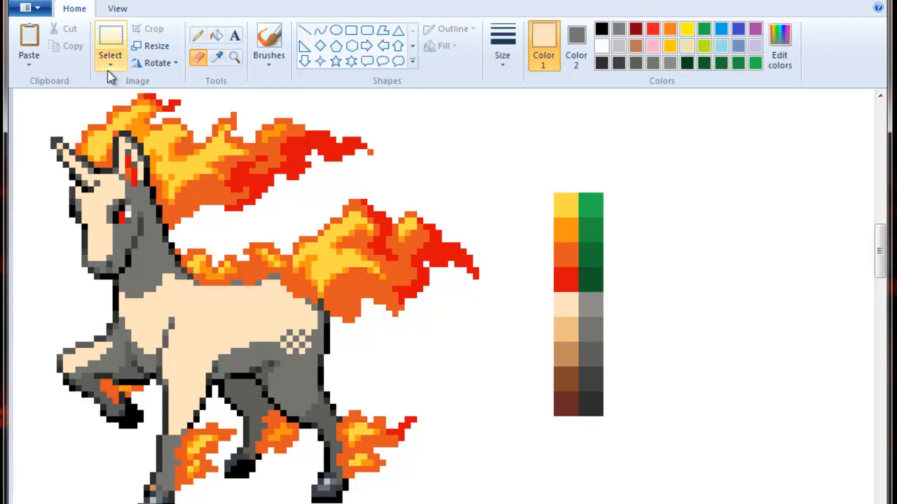
left_click(218, 59)
right_click(596, 303)
mouse_move(318, 312)
left_mouse_down()
mouse_move(289, 294)
mouse_move(126, 294)
mouse_move(148, 324)
mouse_move(84, 252)
mouse_move(92, 169)
mouse_move(133, 154)
mouse_move(121, 207)
left_mouse_up()
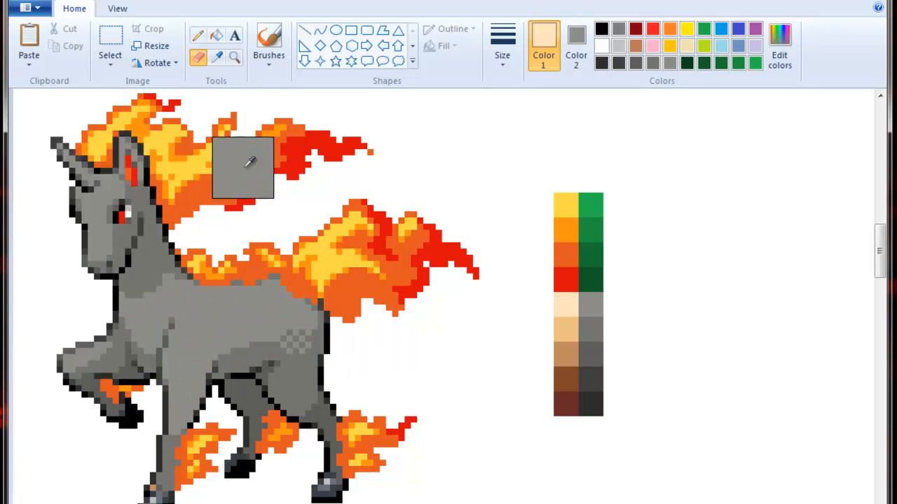
Resample the tan swatch and its matching grey, and replace the leftover tan pixels above the front hoof
left_click(218, 59)
left_click(573, 354)
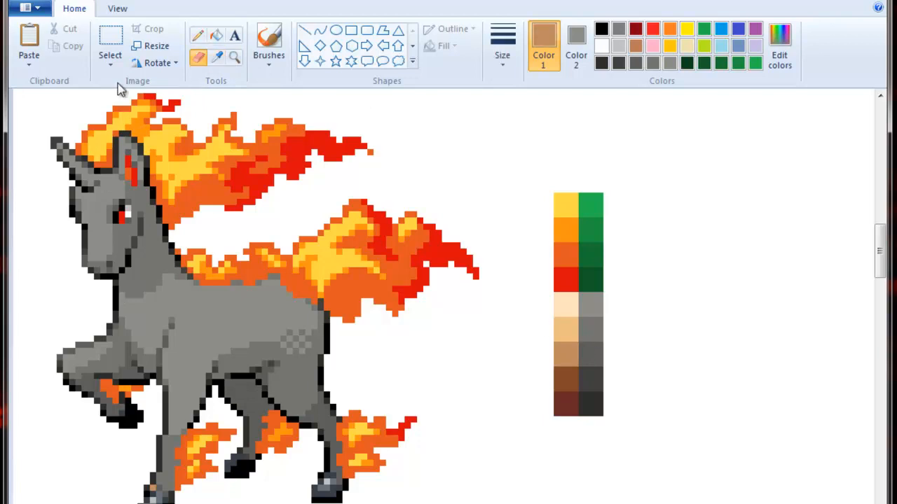
left_click(215, 59)
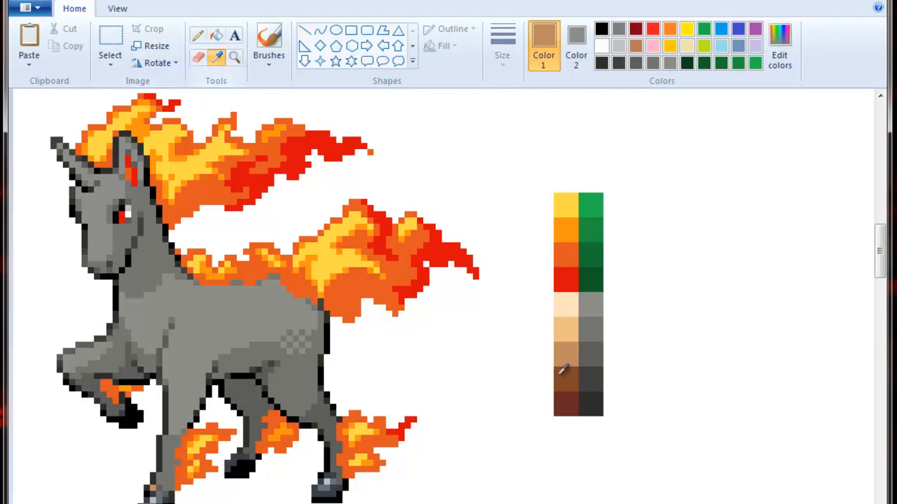
right_click(595, 356)
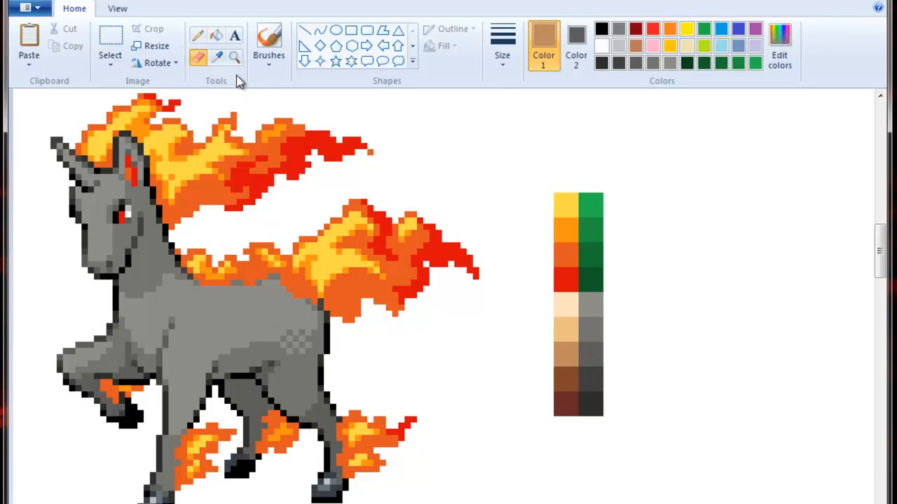
Sample the red swatch and the darkest green beside it, and replace the red in the flames, ear and eye with that green
left_click(218, 58)
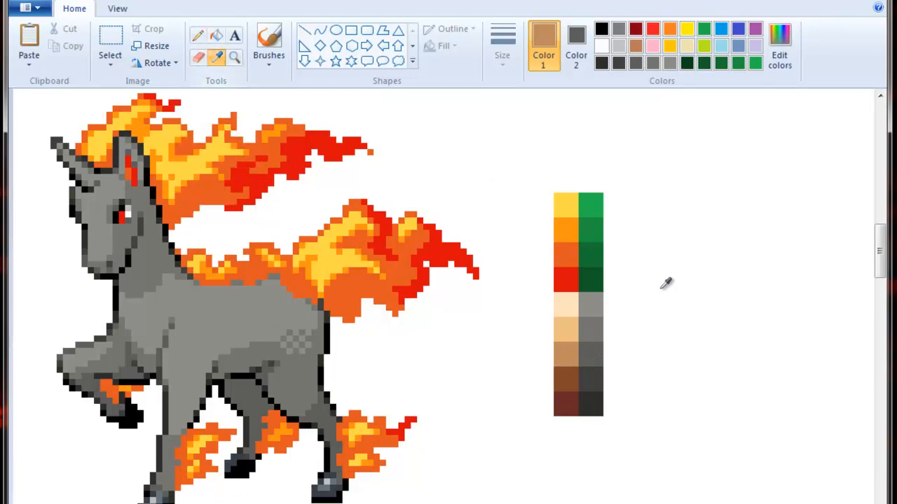
left_click(573, 273)
left_click(216, 58)
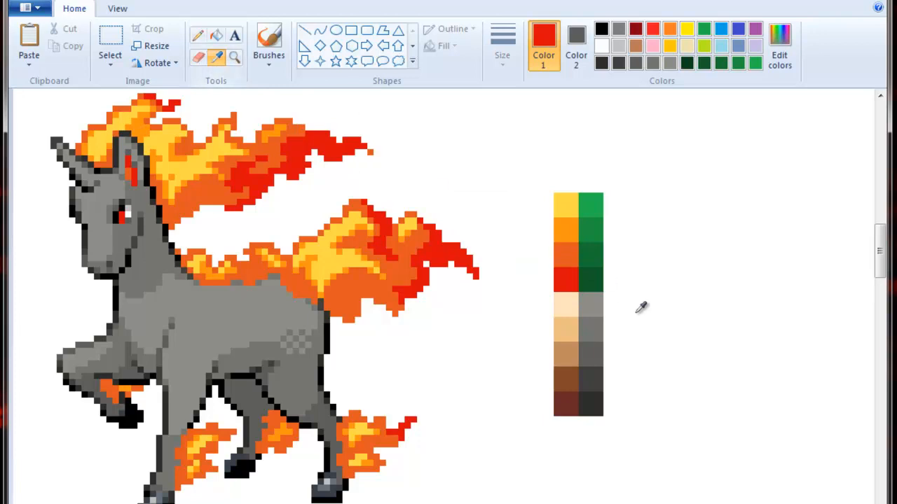
right_click(594, 268)
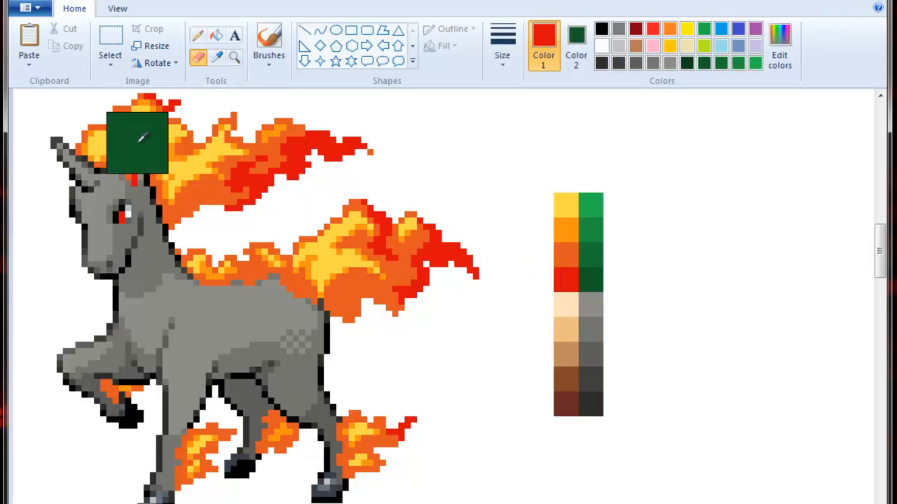
mouse_move(131, 208)
left_mouse_down()
mouse_move(126, 201)
mouse_move(270, 140)
mouse_move(424, 220)
mouse_move(413, 232)
mouse_move(358, 176)
mouse_move(196, 120)
mouse_move(300, 238)
mouse_move(147, 151)
mouse_move(109, 169)
mouse_move(365, 176)
mouse_move(413, 307)
mouse_move(283, 130)
mouse_move(117, 123)
mouse_move(433, 457)
mouse_move(396, 401)
mouse_move(150, 196)
mouse_move(249, 247)
mouse_move(262, 158)
mouse_move(237, 196)
mouse_move(171, 160)
left_mouse_up()
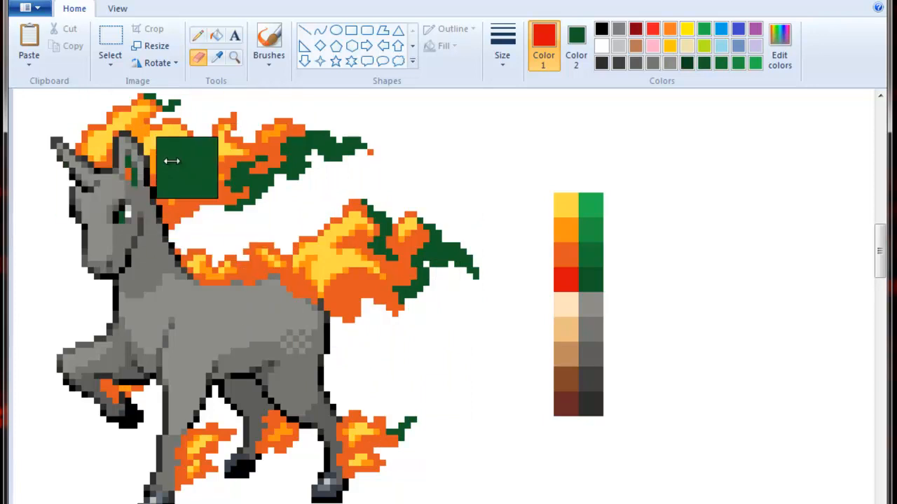
Sample the dark orange swatch and the dark green beside it, and replace the dark orange in all flames and the ear
left_click(218, 56)
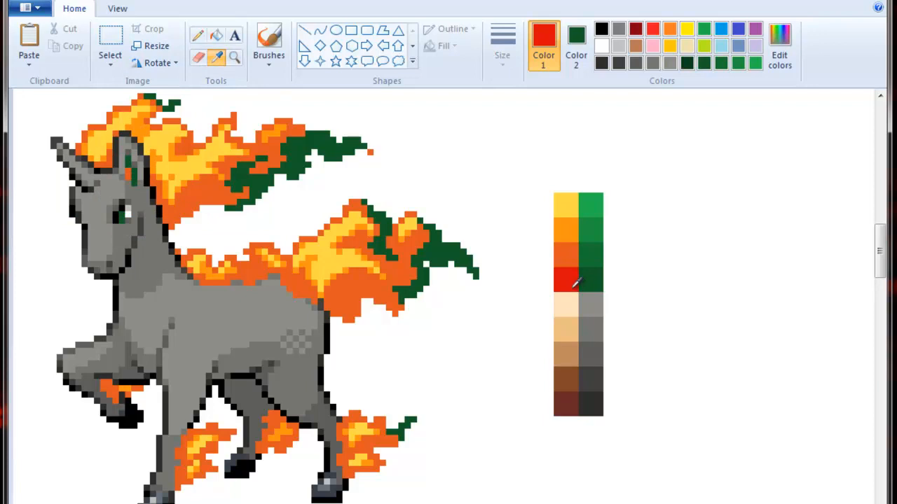
left_click(560, 246)
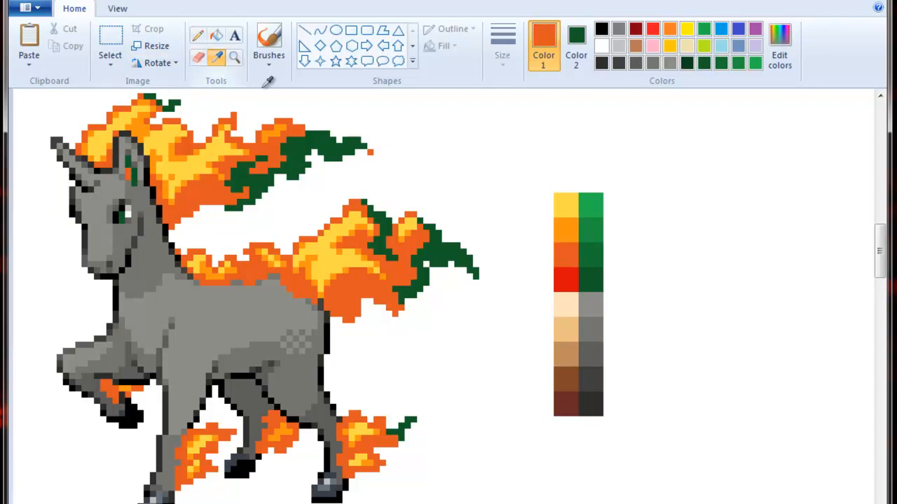
right_click(590, 259)
mouse_move(157, 149)
left_mouse_down()
mouse_move(126, 124)
mouse_move(168, 150)
mouse_move(322, 144)
mouse_move(152, 212)
mouse_move(385, 146)
mouse_move(198, 263)
mouse_move(411, 200)
mouse_move(318, 290)
mouse_move(406, 240)
mouse_move(380, 461)
mouse_move(309, 434)
mouse_move(224, 466)
mouse_move(208, 431)
mouse_move(137, 387)
left_mouse_up()
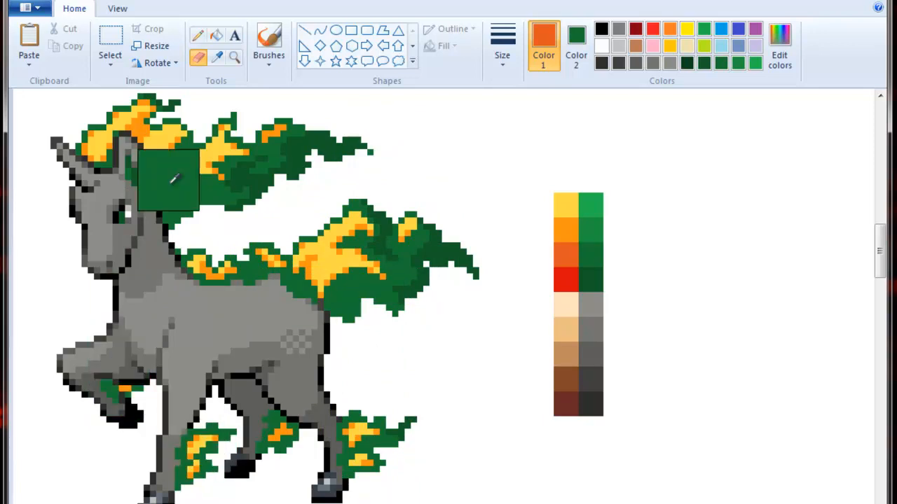
Sample the light orange swatch and the medium green beside it, and replace the light orange in the mane and tail flames
left_click(216, 56)
left_click(564, 229)
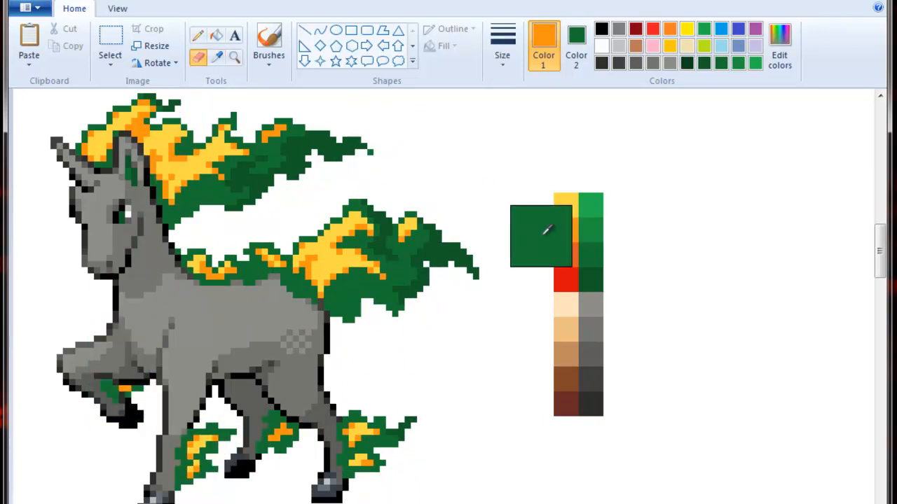
left_click(217, 59)
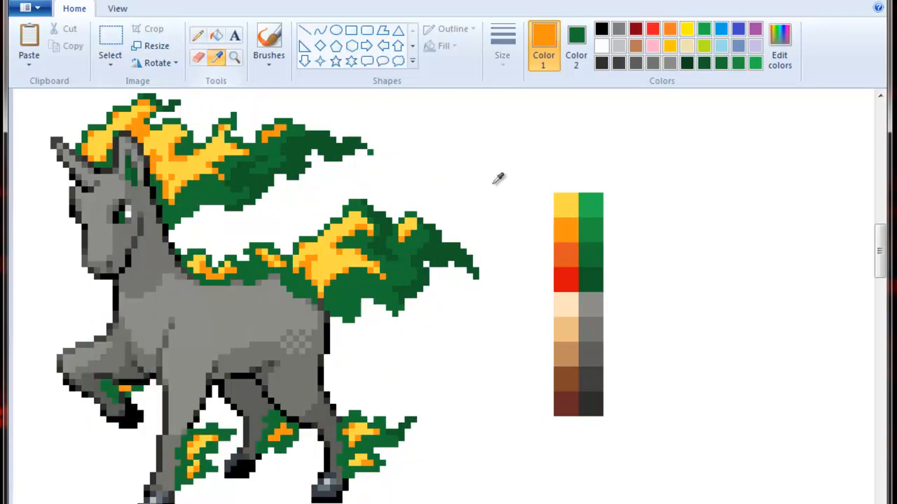
right_click(594, 229)
mouse_move(236, 98)
left_mouse_down()
mouse_move(152, 178)
mouse_move(120, 112)
left_mouse_up()
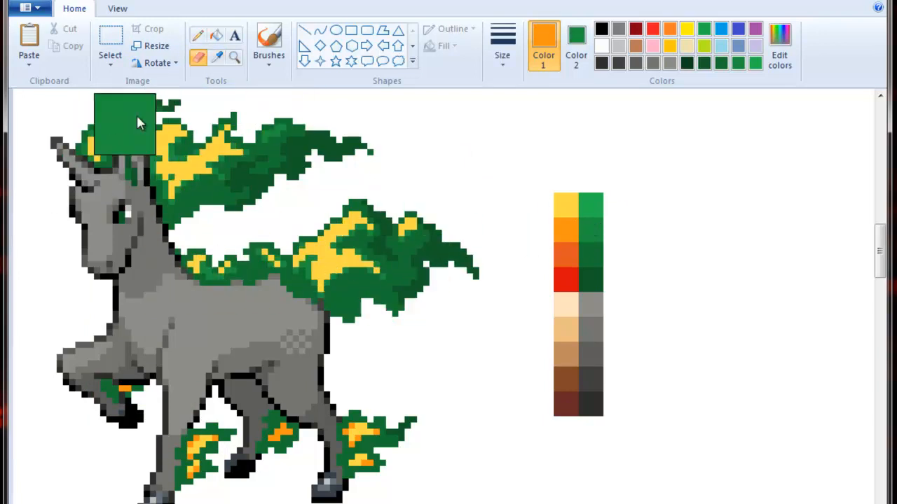
Sample the yellow swatch and the brightest green beside it, and replace the yellow in the mane, tail and leg flames
left_click(217, 59)
left_click(558, 203)
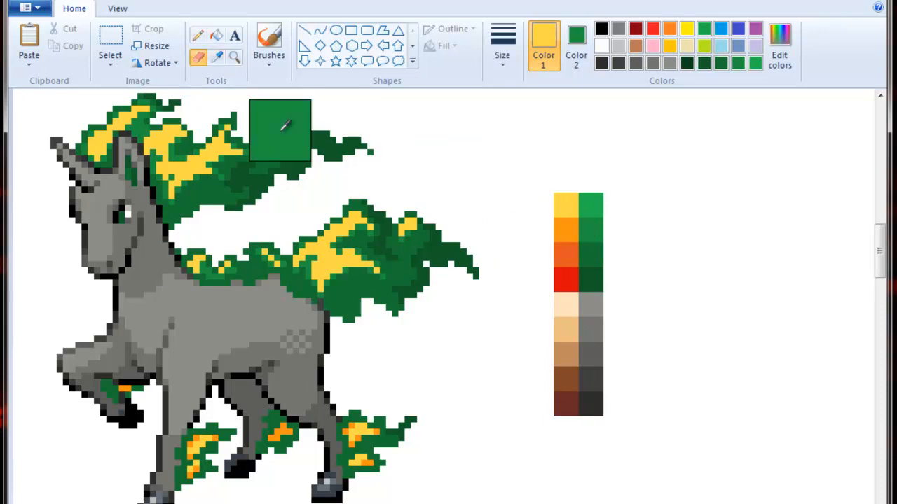
left_click(217, 59)
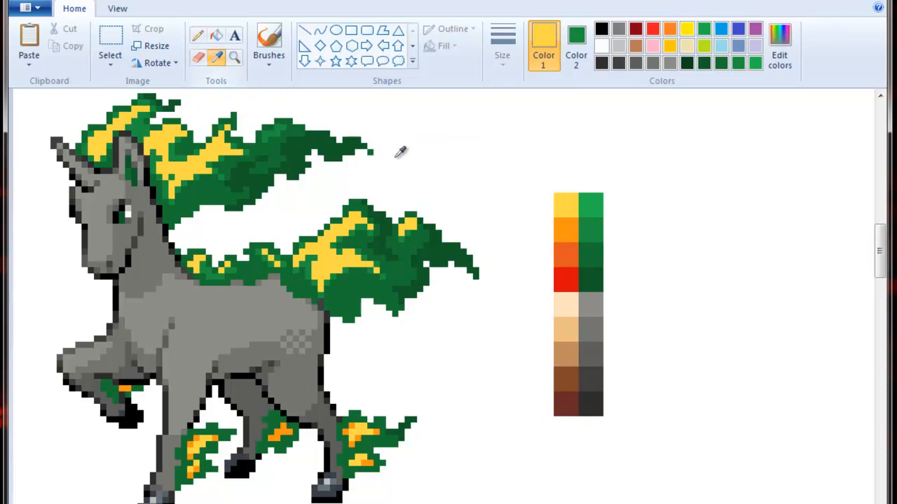
right_click(588, 199)
mouse_move(494, 432)
left_mouse_down()
mouse_move(433, 475)
mouse_move(366, 428)
mouse_move(293, 446)
mouse_move(208, 440)
mouse_move(195, 469)
mouse_move(396, 415)
mouse_move(416, 485)
mouse_move(295, 445)
mouse_move(172, 381)
mouse_move(102, 386)
mouse_move(336, 241)
mouse_move(449, 207)
mouse_move(354, 292)
mouse_move(137, 255)
mouse_move(268, 130)
mouse_move(112, 161)
mouse_move(224, 136)
mouse_move(118, 174)
mouse_move(211, 136)
left_mouse_up()
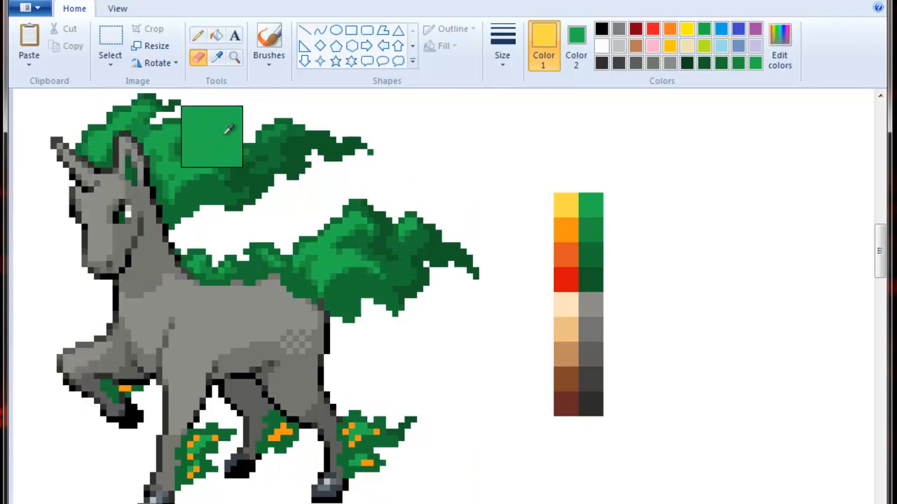
Set Color 1 to the light orange swatch and Color 2 to the medium green, and replace the remaining light orange in the leg flames
left_click(212, 54)
left_click(214, 57)
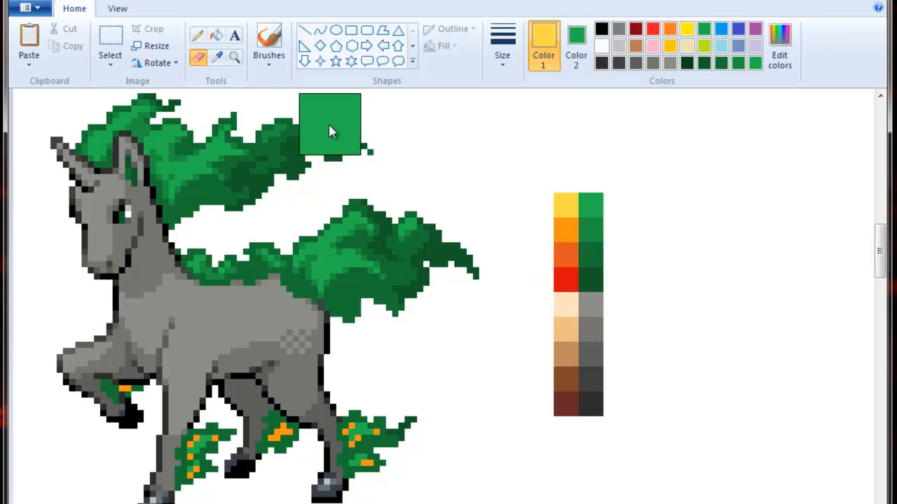
left_click(215, 58)
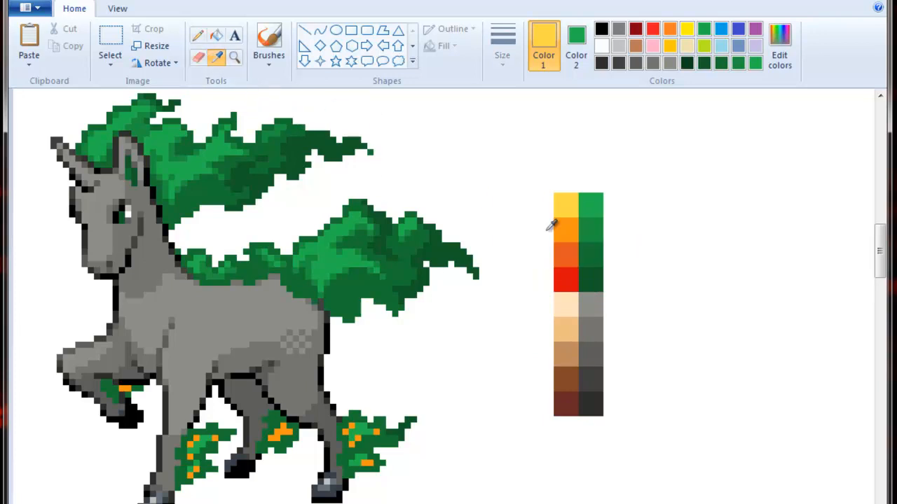
left_click(588, 230)
left_click(215, 57)
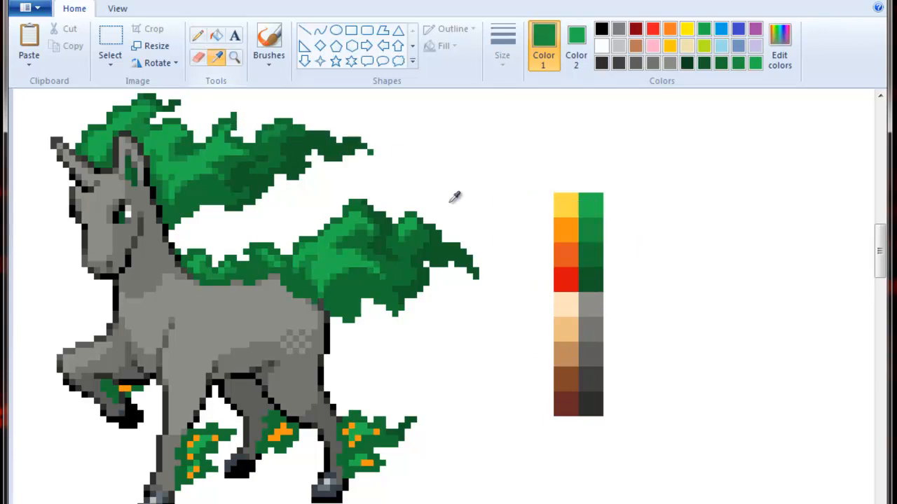
left_click(566, 230)
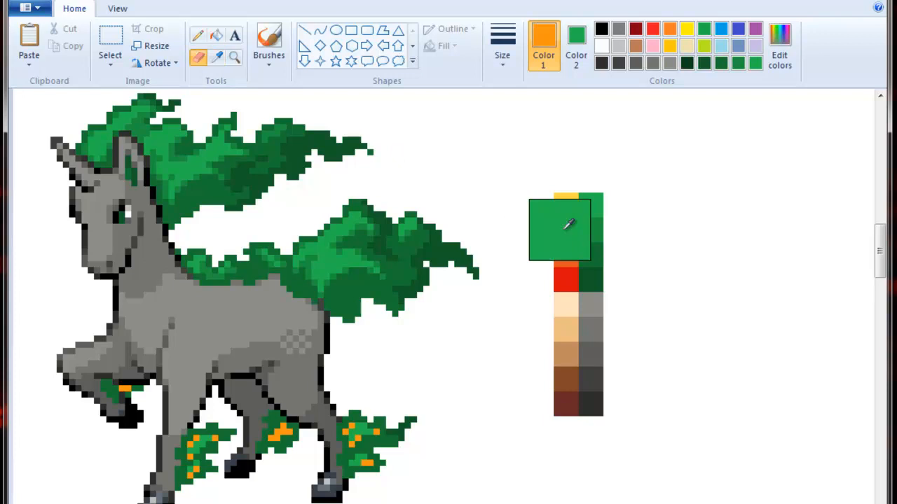
left_click(218, 61)
right_click(590, 231)
mouse_move(378, 370)
left_mouse_down()
mouse_move(355, 421)
mouse_move(390, 434)
mouse_move(373, 450)
mouse_move(186, 430)
mouse_move(308, 422)
mouse_move(220, 443)
mouse_move(176, 339)
mouse_move(143, 352)
left_mouse_up()
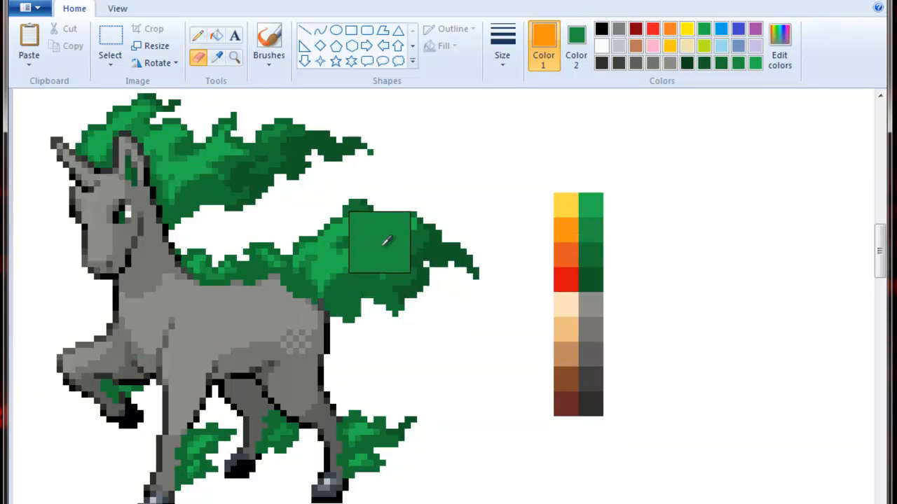
Set Color 1 to the dark green and Color 2 to the dark orange beside it, try replacing the green in the flames, and undo it
left_click(219, 58)
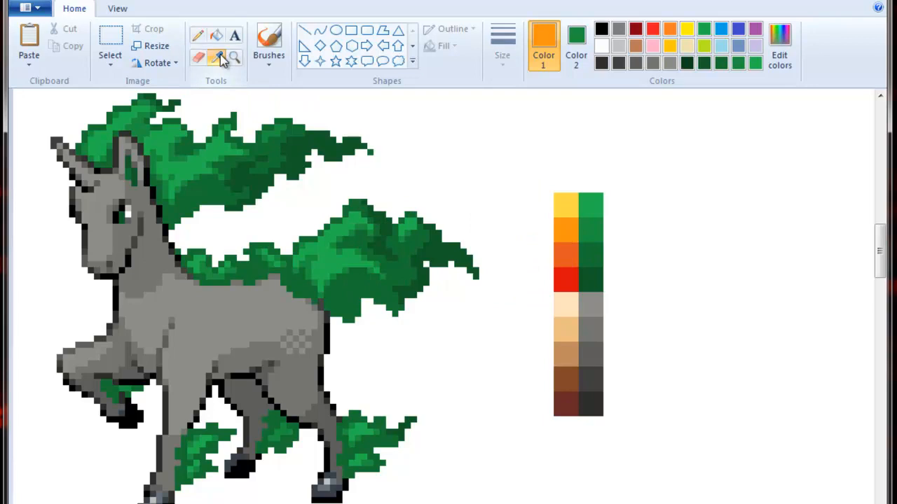
left_click(598, 250)
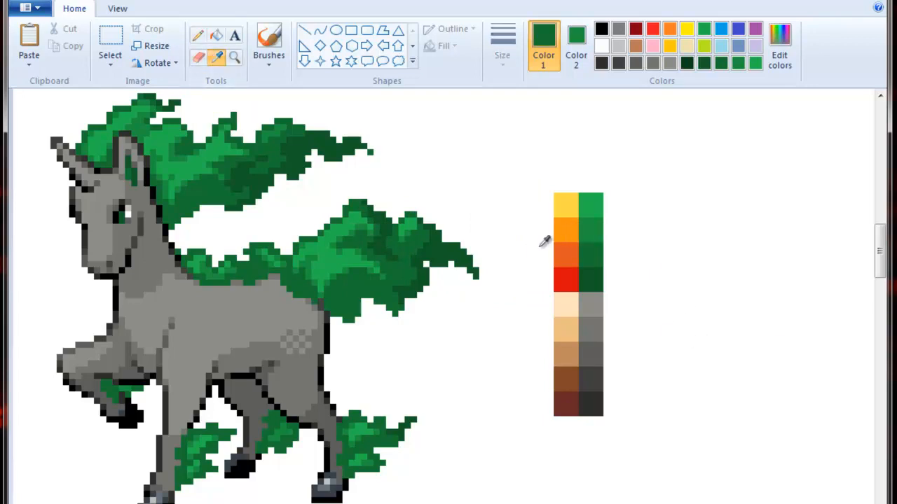
right_click(569, 252)
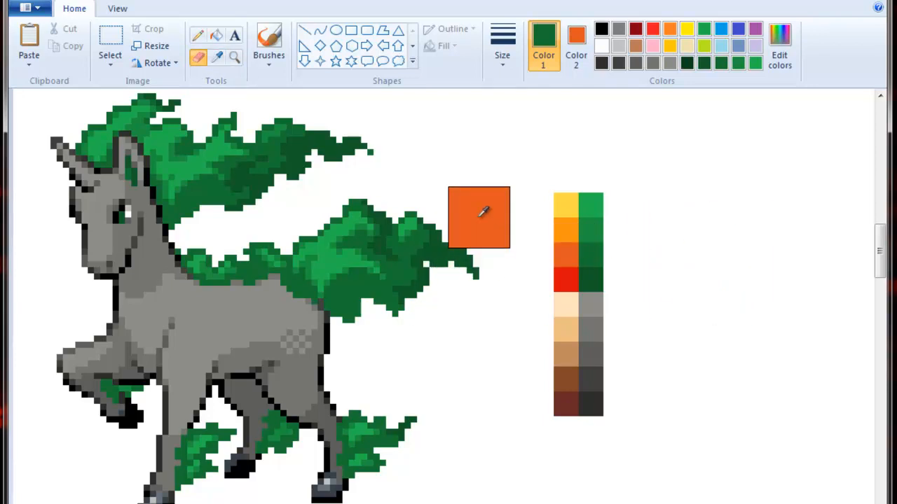
mouse_move(476, 182)
left_mouse_down()
mouse_move(342, 248)
mouse_move(237, 249)
mouse_move(187, 261)
mouse_move(399, 293)
mouse_move(495, 241)
left_mouse_up()
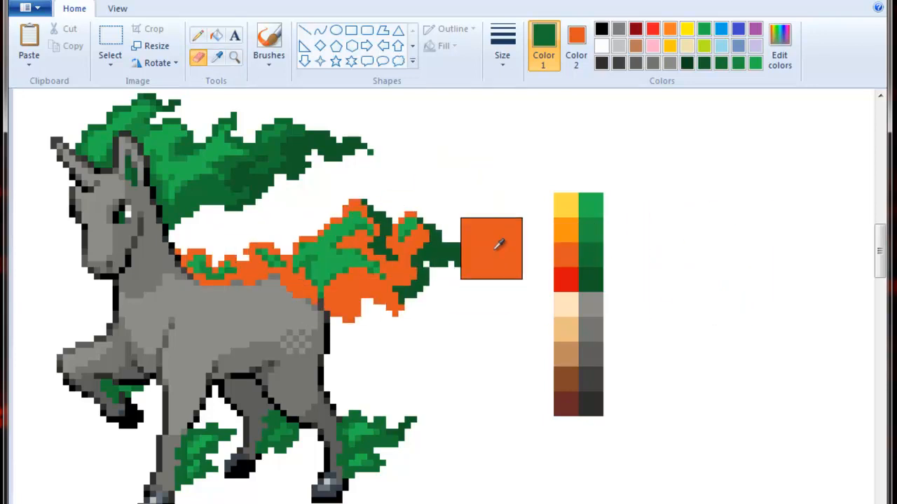
mouse_move(210, 201)
left_mouse_down()
mouse_move(341, 155)
mouse_move(88, 144)
mouse_move(338, 182)
mouse_move(392, 445)
mouse_move(204, 462)
mouse_move(39, 361)
mouse_move(319, 418)
left_mouse_up()
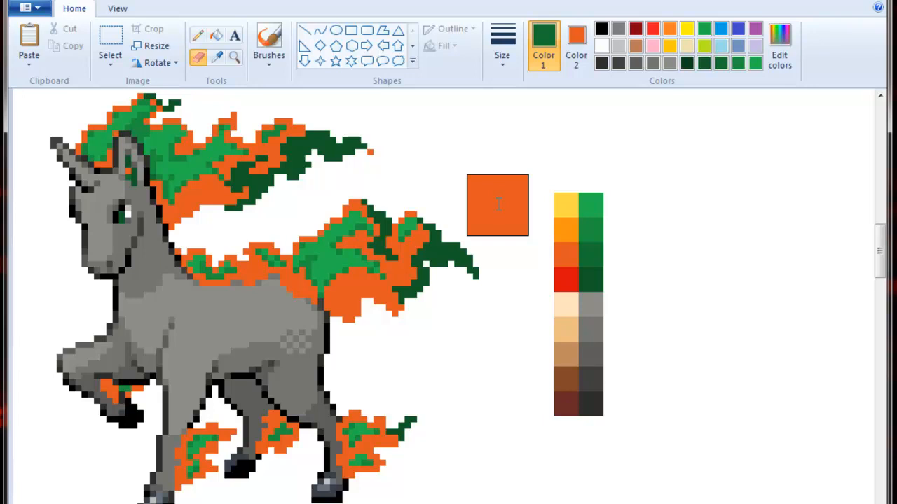
left_click_drag(498, 203, 487, 213)
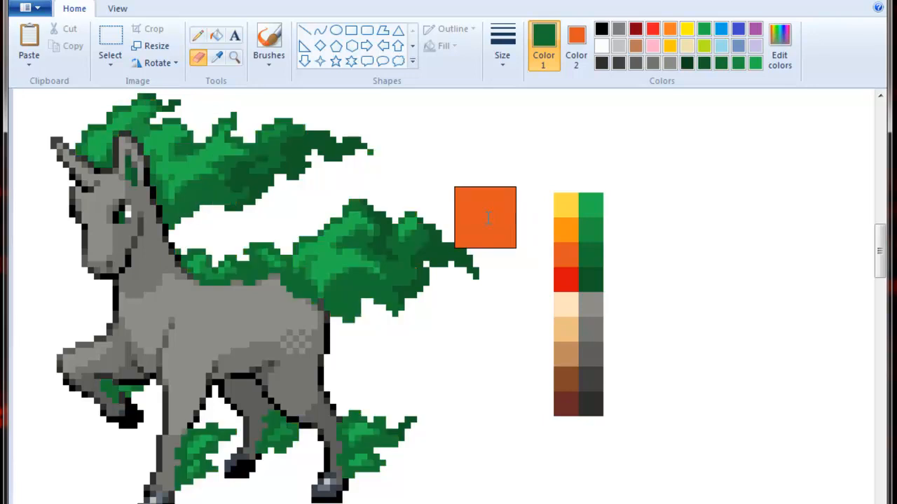
left_click_drag(487, 213, 683, 254)
key("Delete")
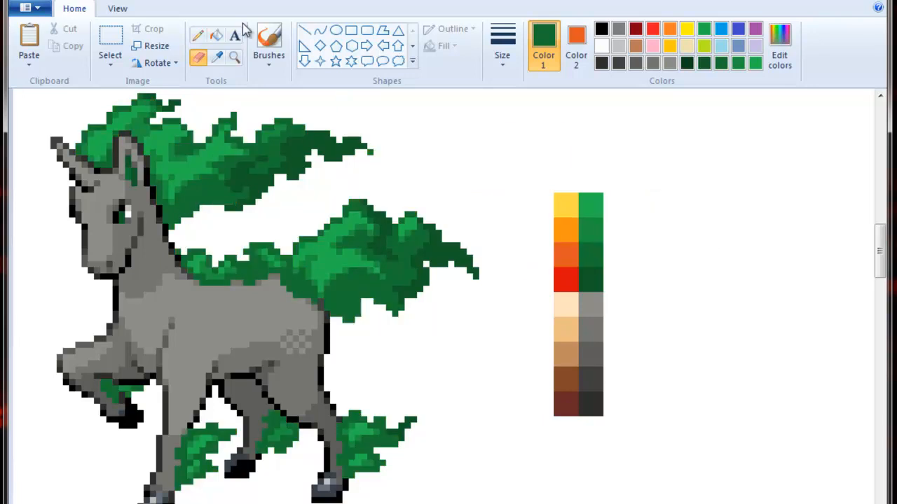
Select the recoloured horse sprite together with its palette and move both to the empty middle of the canvas
left_click(234, 59)
scroll(293, 245, "down", 5)
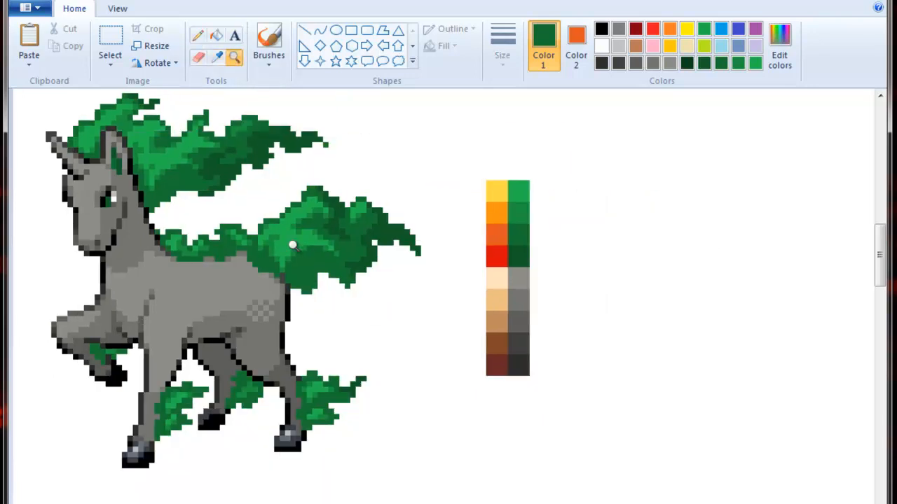
scroll(293, 245, "down", 2)
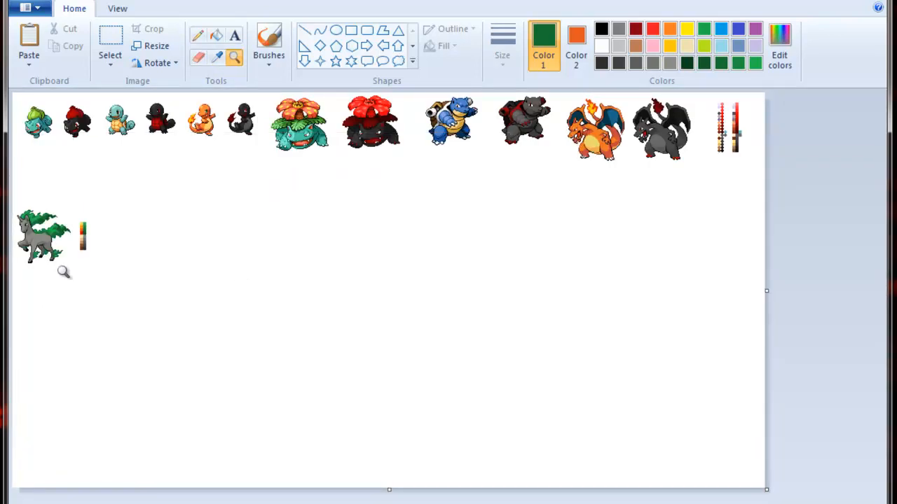
left_click(110, 42)
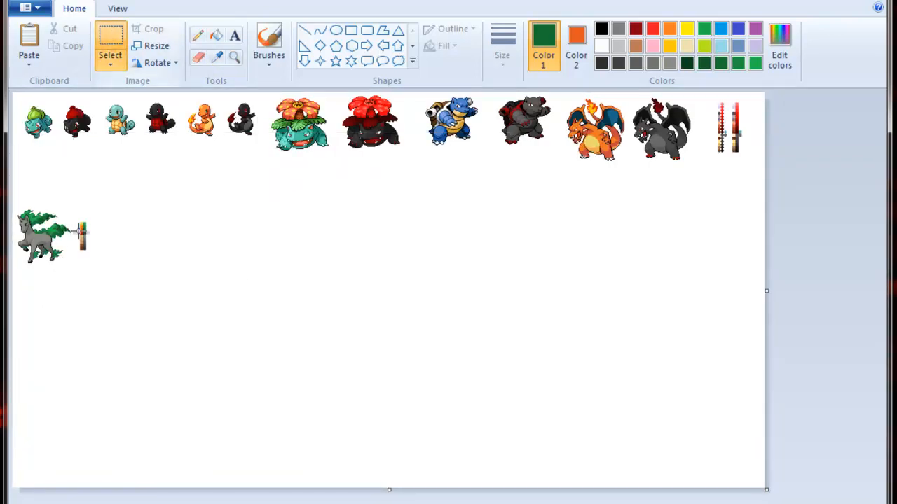
left_click_drag(112, 185, 13, 278)
mouse_move(33, 235)
left_mouse_down()
mouse_move(181, 237)
mouse_move(306, 257)
mouse_move(284, 250)
left_mouse_up()
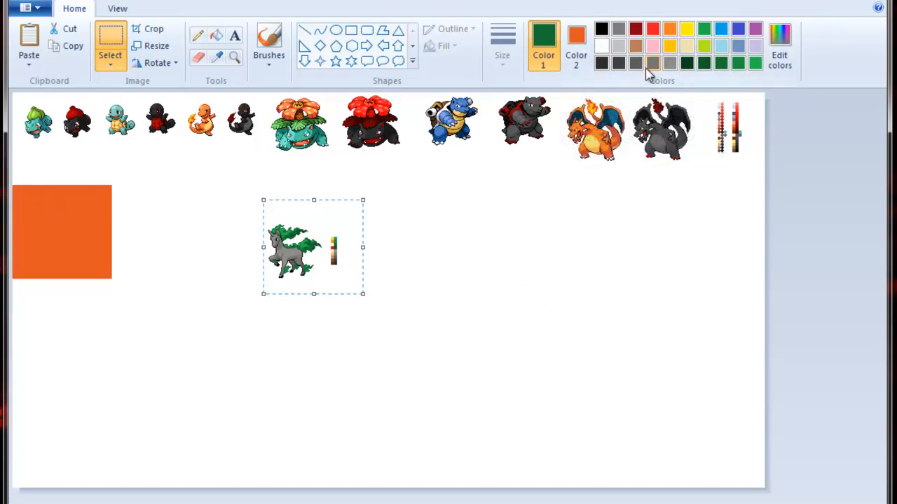
Set Color 2 to white and delete the orange block left at the sprite's former place
left_click(577, 42)
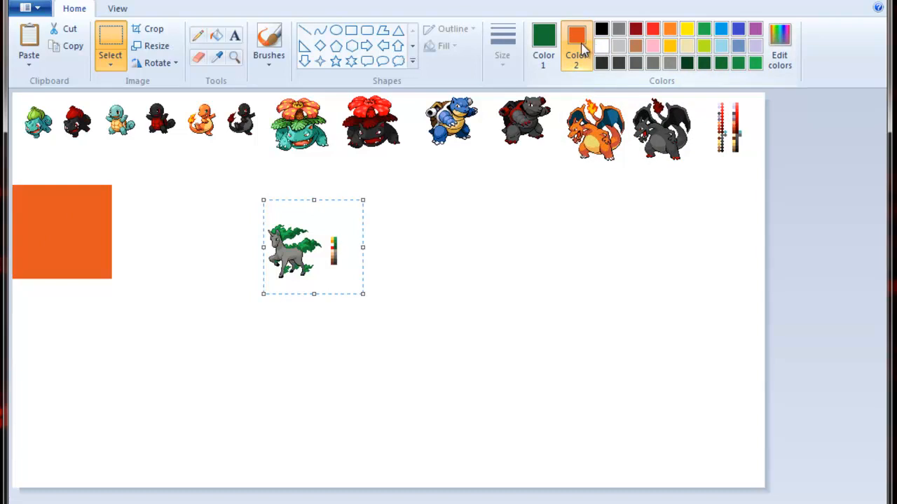
left_click(600, 47)
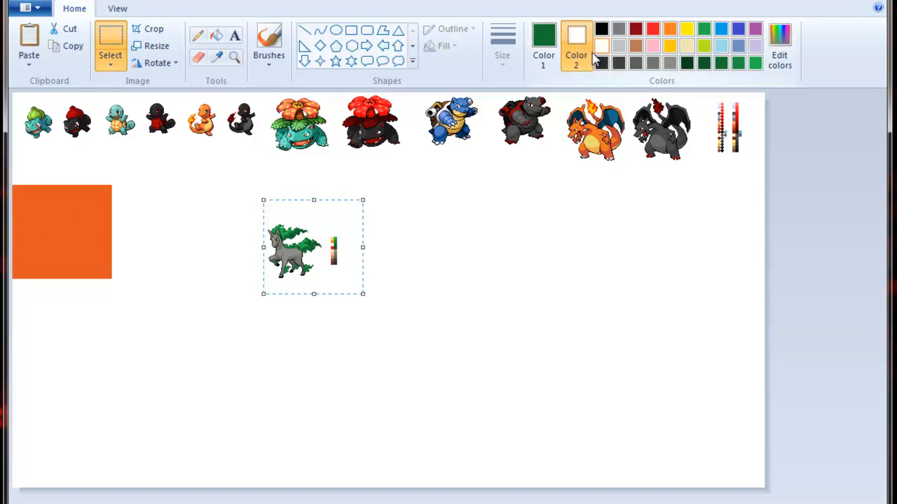
left_click_drag(158, 154, 8, 274)
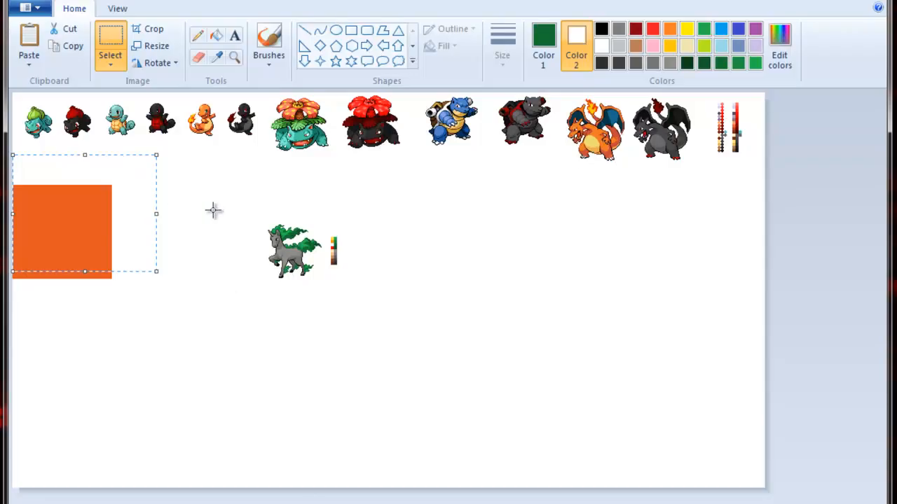
left_click(214, 210)
left_click_drag(3, 304, 3, 303)
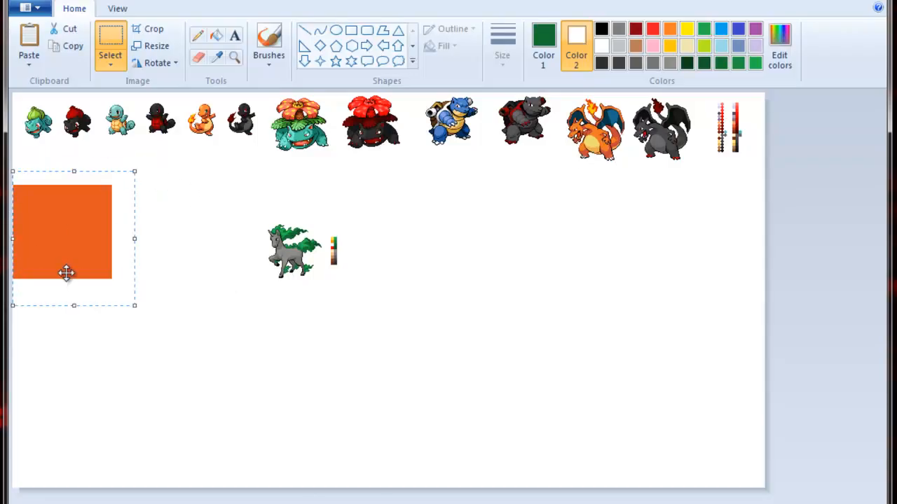
key("Delete")
left_click_drag(129, 335, 170, 380)
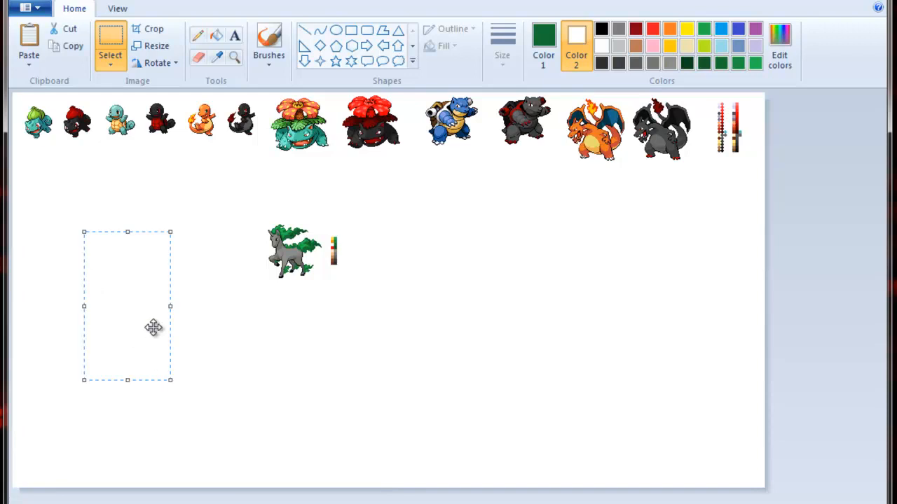
key("Delete")
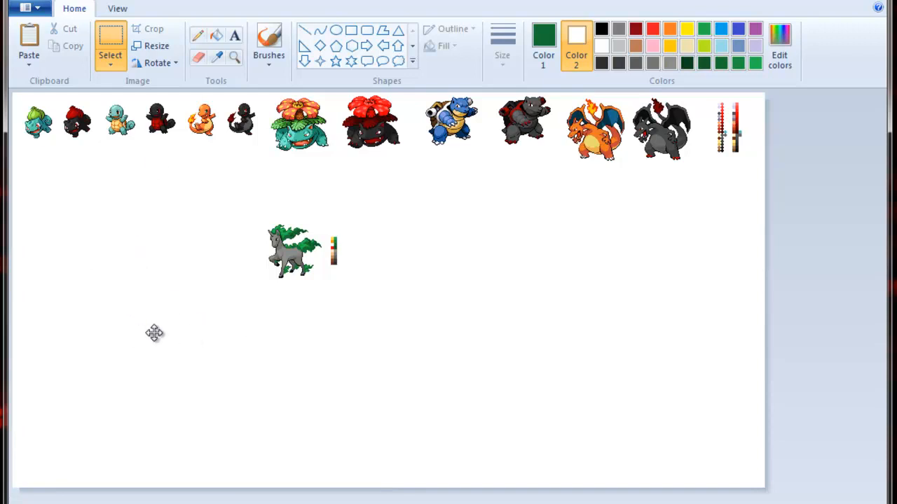
key("ctrl+z")
Select the horse sprite with its palette and move them slightly up and to the right, below the row of other sprites
left_click(331, 353)
left_click_drag(309, 260, 362, 308)
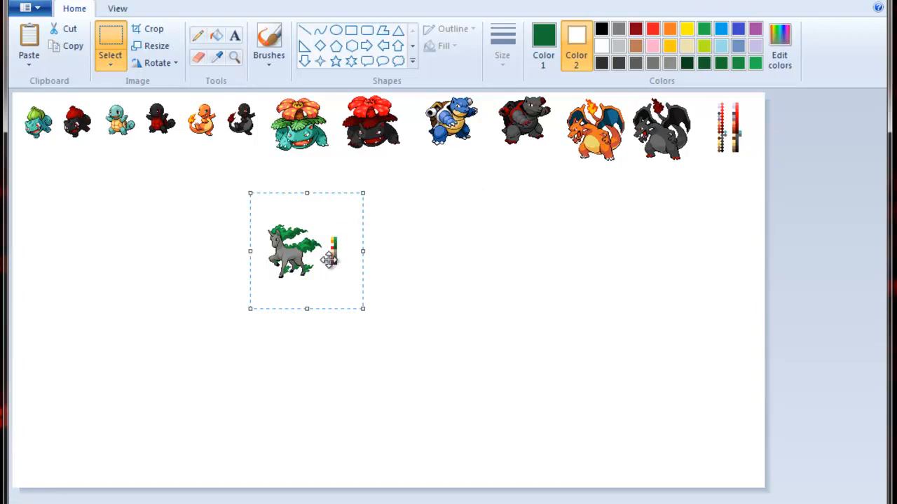
left_click_drag(309, 274, 350, 248)
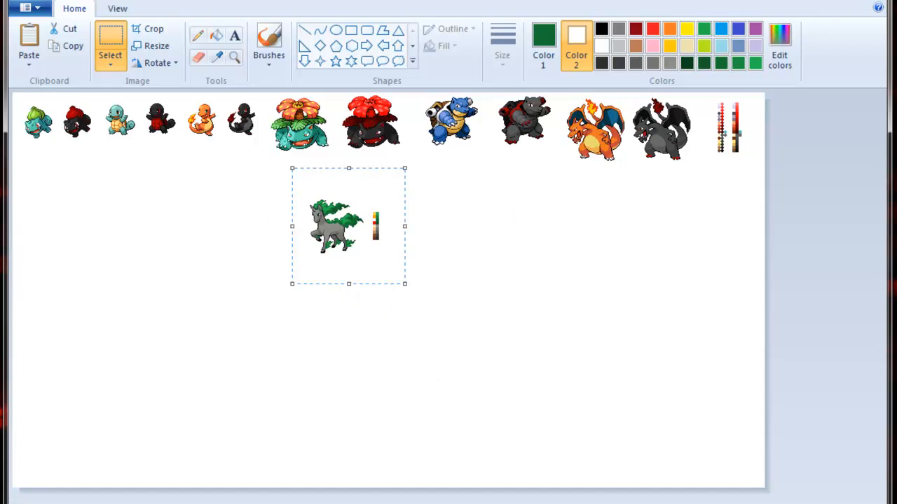
Switch to the other Paint window and compare the two original trainer sprites with the combined, recoloured orange-haired sprite
mouse_move(362, 503)
key("alt+Tab")
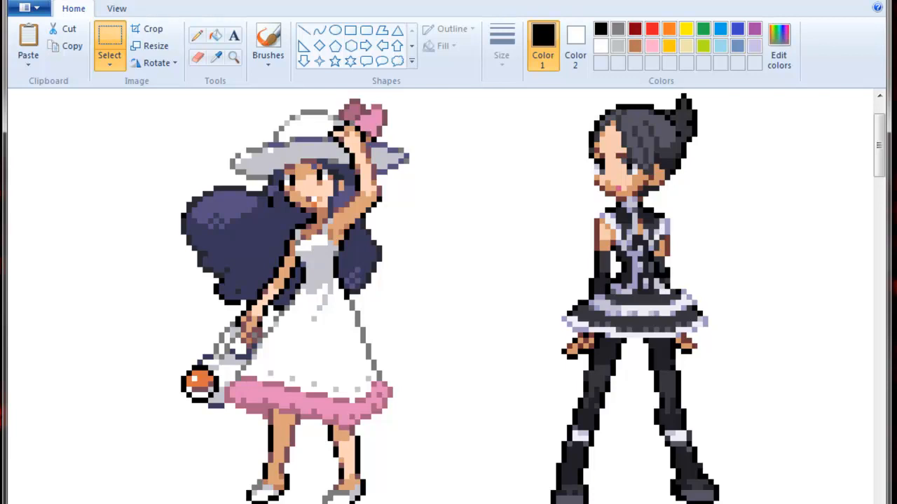
scroll(440, 296, "right", 10)
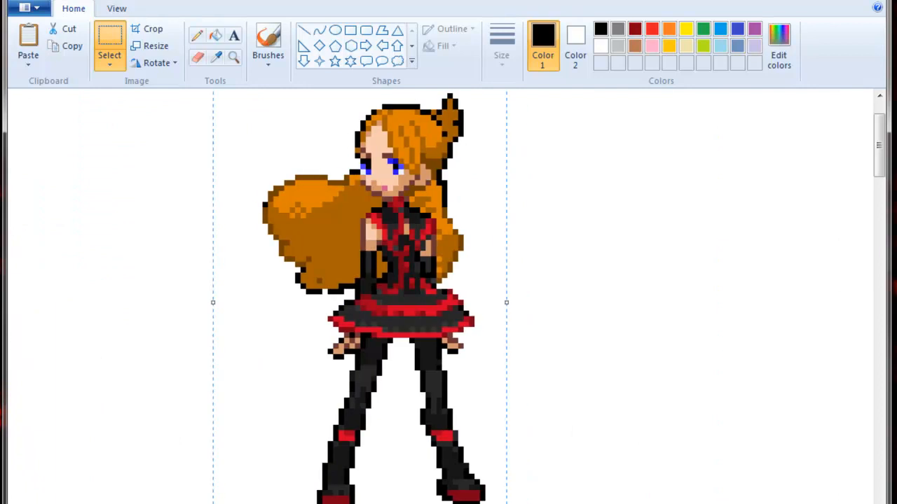
scroll(440, 296, "left", 3)
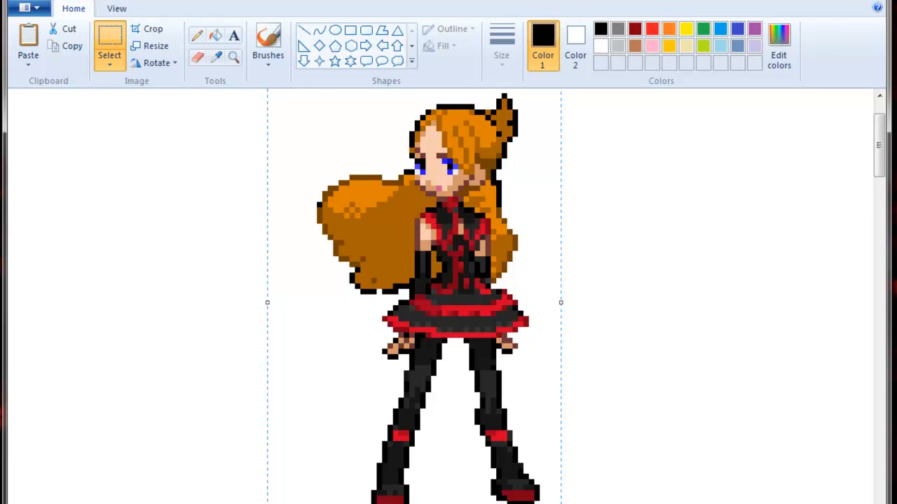
scroll(449, 297, "left", 8)
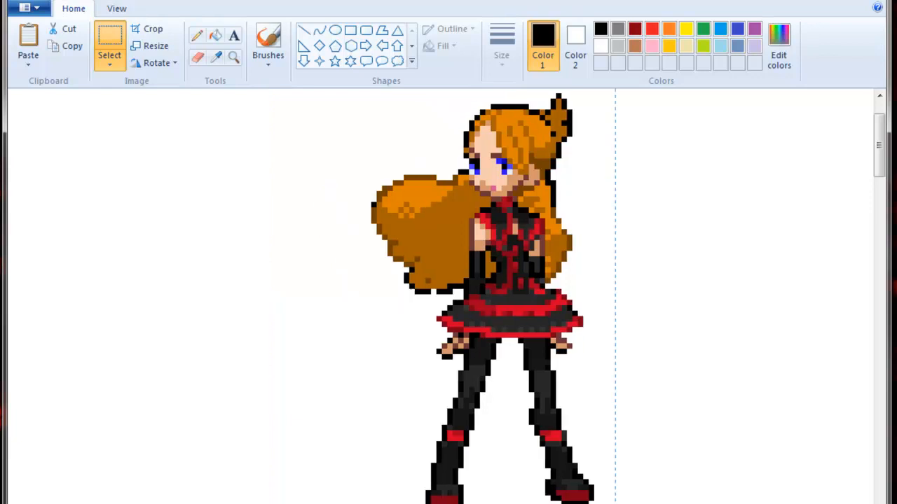
scroll(448, 297, "right", 10)
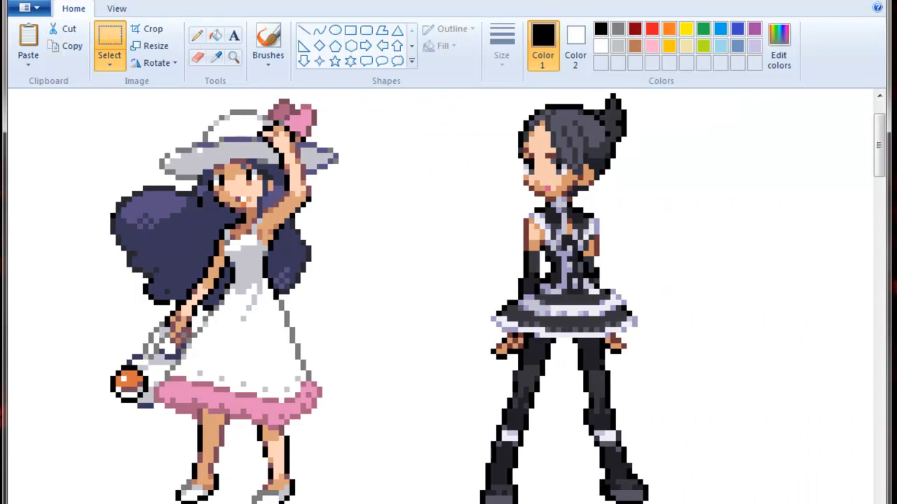
scroll(448, 298, "right", 15)
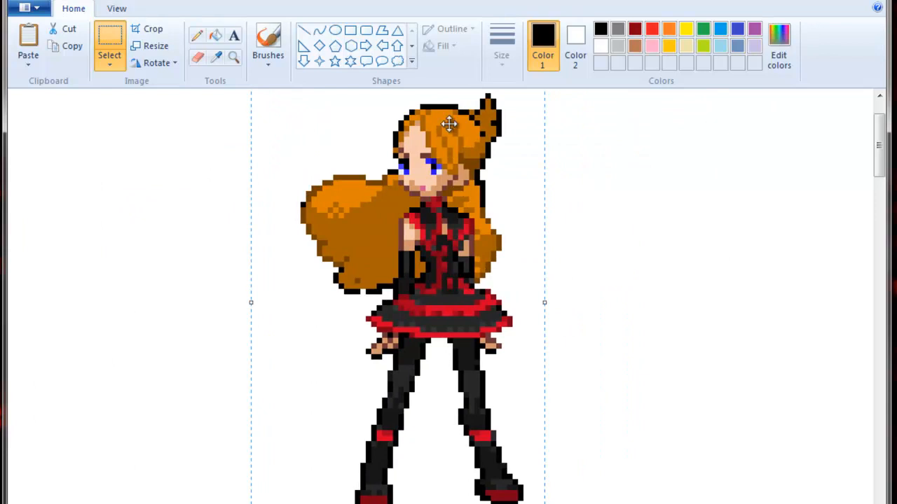